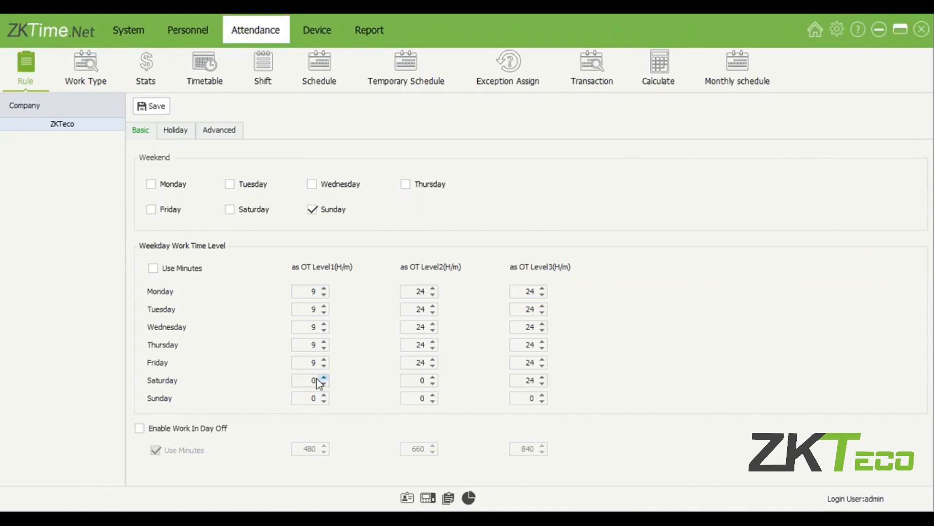
Set Saturday's weekday work time levels to 4 for OT Level1, 5 for OT Level2 and 8 for OT Level3
{"action": "double_click", "coordinate": [296, 382]}
{"action": "type", "text": "9"}
{"action": "double_click", "coordinate": [311, 382]}
{"action": "type", "text": "4"}
{"action": "left_click", "coordinate": [418, 380]}
{"action": "type", "text": "6"}
{"action": "key", "text": "Tab"}
{"action": "type", "text": "8"}
{"action": "double_click", "coordinate": [408, 380]}
{"action": "type", "text": "5"}
{"action": "left_click", "coordinate": [315, 290]}
{"action": "double_click", "coordinate": [312, 291]}
Open the holiday editor from the attendance rules and display the details of the test holiday
{"action": "left_click", "coordinate": [176, 130]}
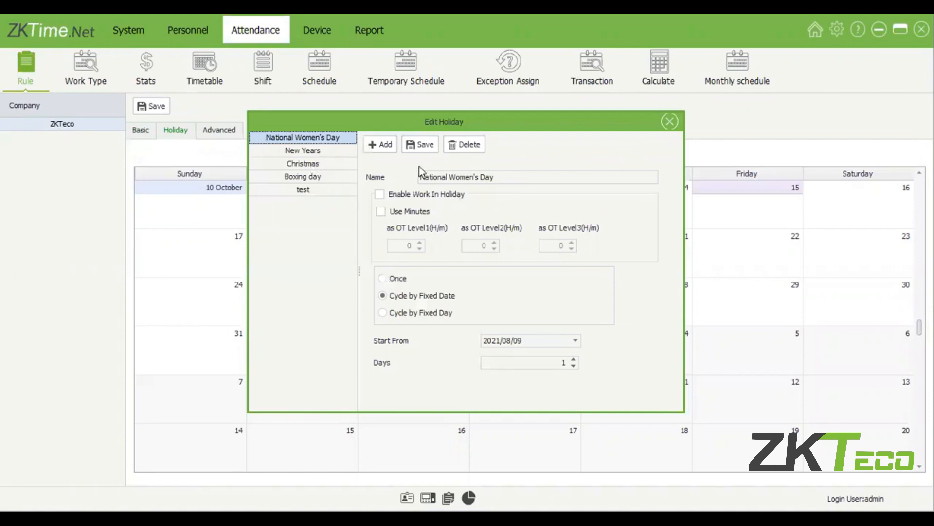
{"action": "left_click", "coordinate": [310, 191]}
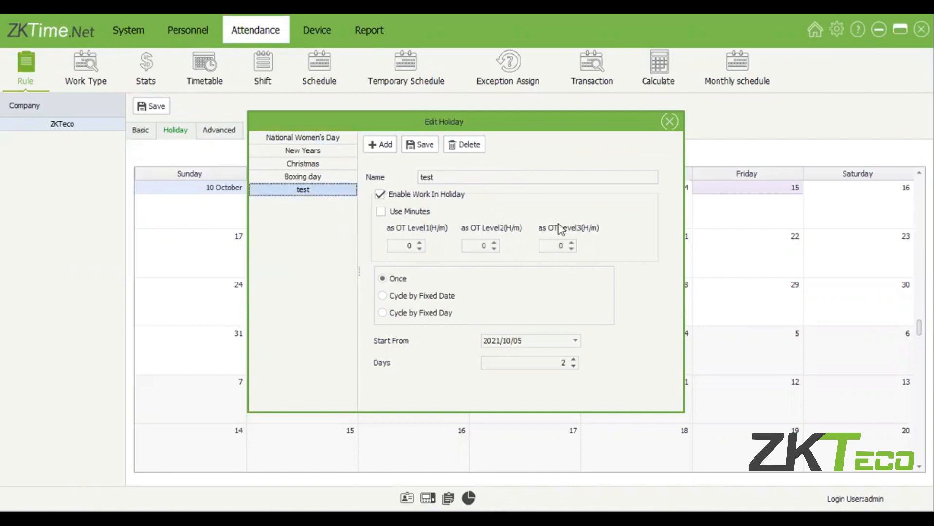
{"action": "left_click", "coordinate": [388, 147]}
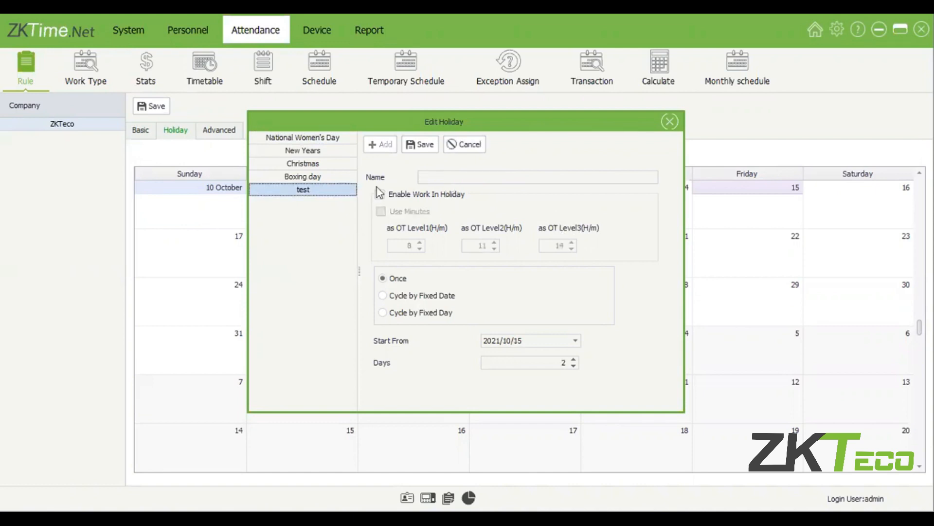
{"action": "left_click", "coordinate": [319, 191]}
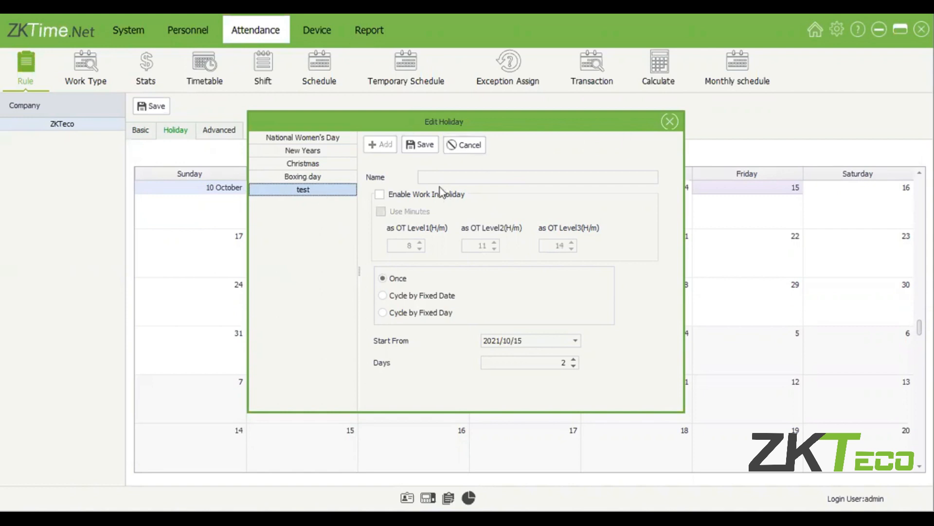
{"action": "left_click", "coordinate": [380, 195]}
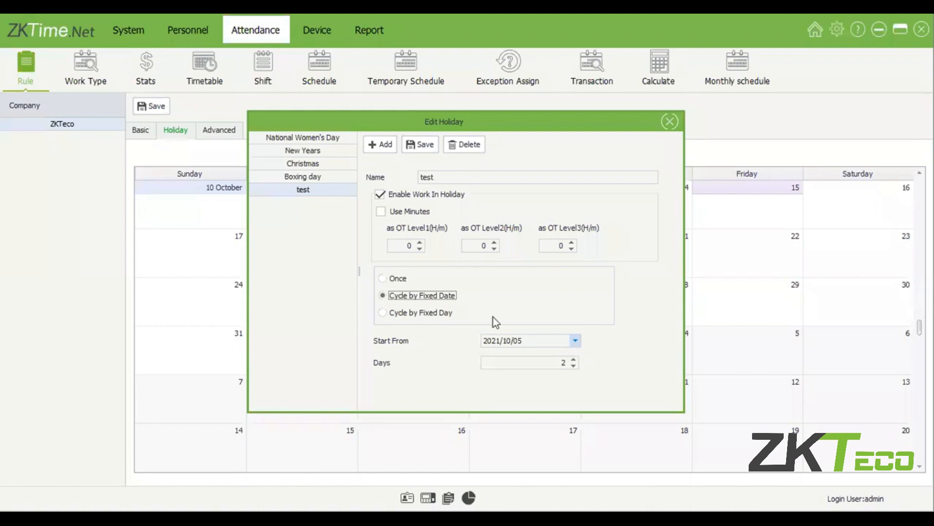
Set the test holiday to Cycle by Fixed Day with a length of 2 days, and open the advanced attendance rules
{"action": "left_click", "coordinate": [435, 312]}
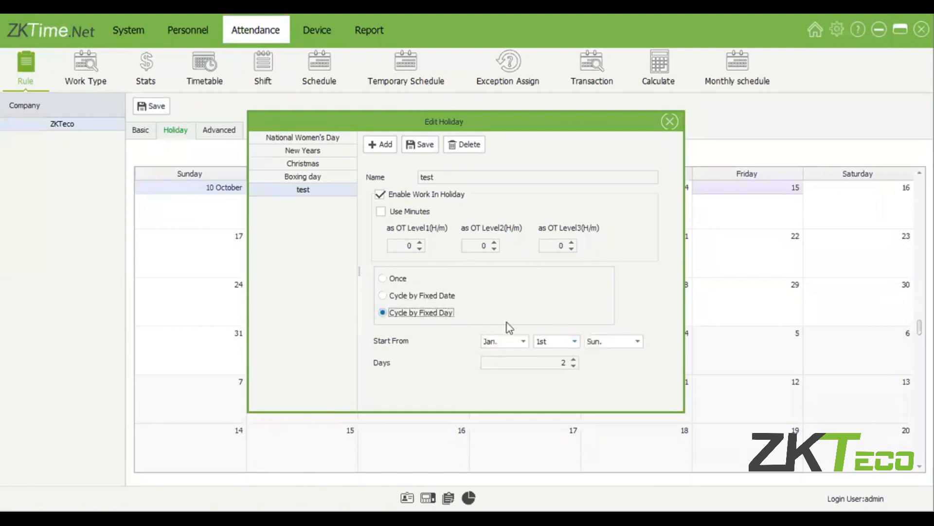
{"action": "left_click", "coordinate": [523, 341]}
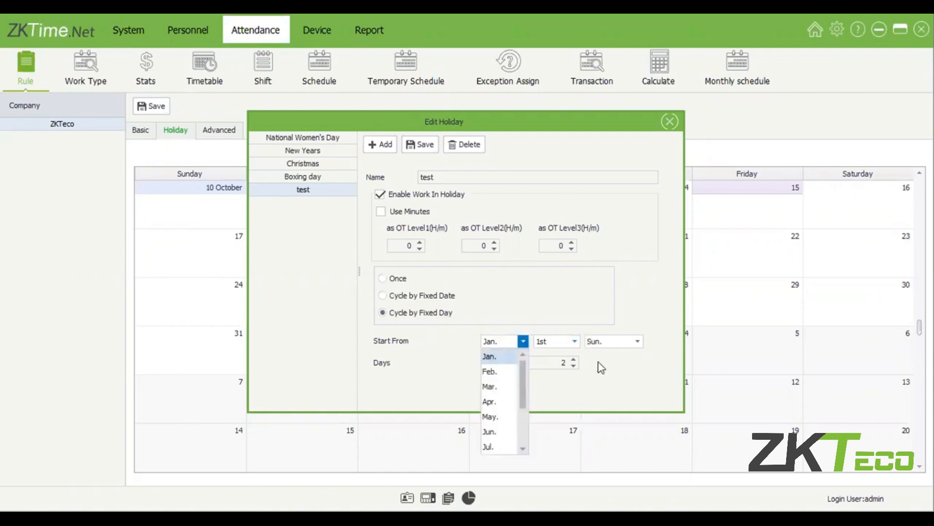
{"action": "left_click", "coordinate": [575, 343]}
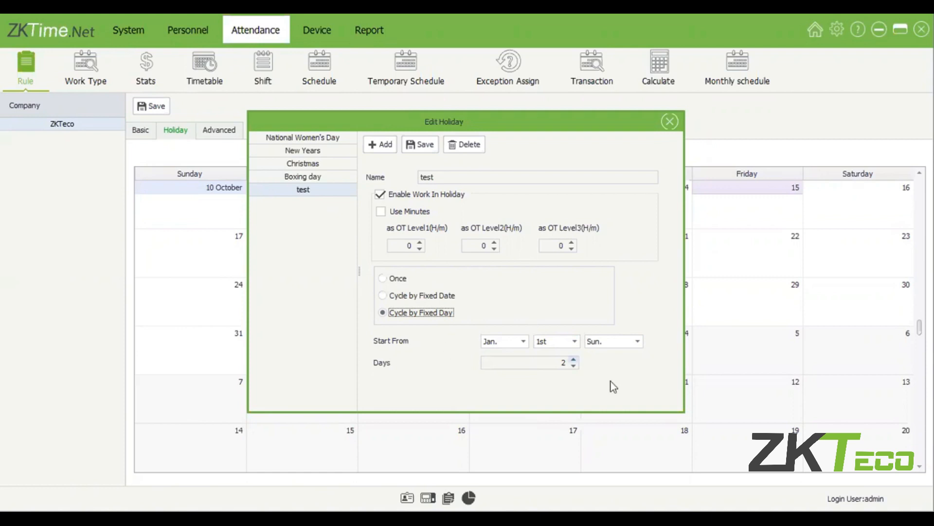
{"action": "left_click", "coordinate": [562, 363]}
{"action": "type", "text": "2"}
{"action": "left_click", "coordinate": [219, 129]}
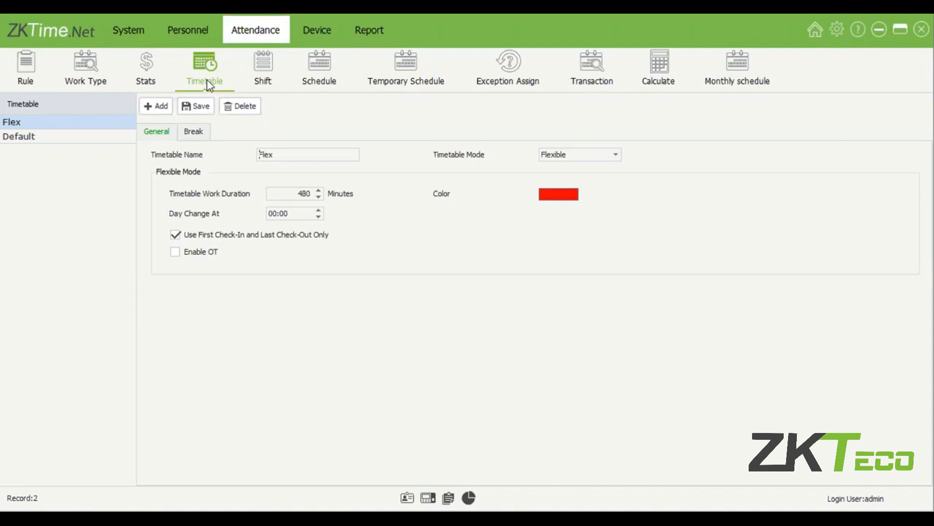
Rename the Flex timetable to Flexible and save it
{"action": "left_click", "coordinate": [302, 158]}
{"action": "type", "text": "ible"}
{"action": "left_click", "coordinate": [204, 106]}
Rename the Default timetable to Regular and save it
{"action": "left_click", "coordinate": [93, 136]}
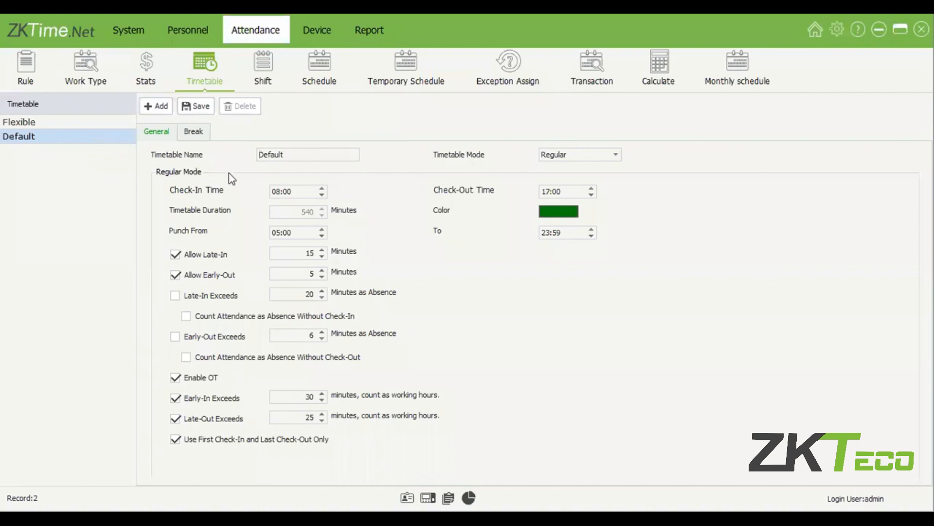
{"action": "type", "text": "Regular"}
{"action": "left_click", "coordinate": [196, 106]}
{"action": "left_click", "coordinate": [96, 122]}
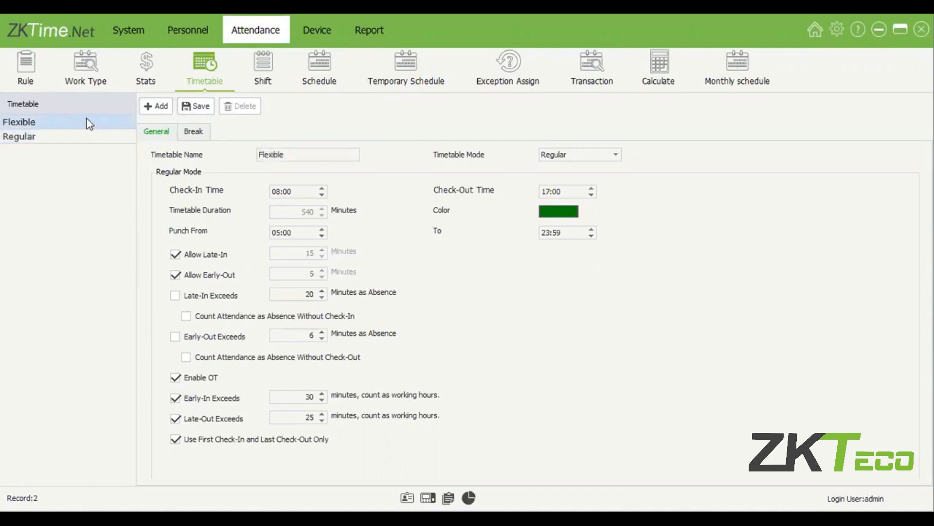
{"action": "left_click", "coordinate": [72, 136]}
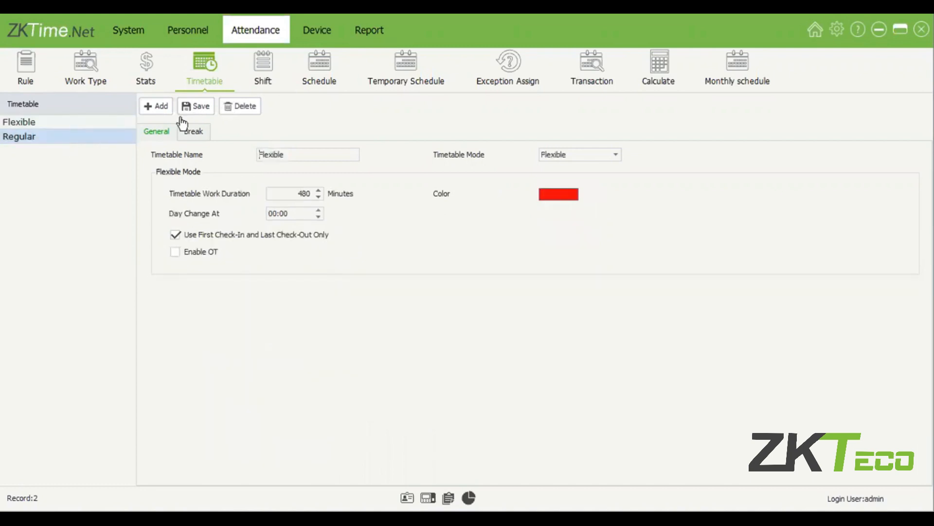
{"action": "left_click", "coordinate": [156, 106]}
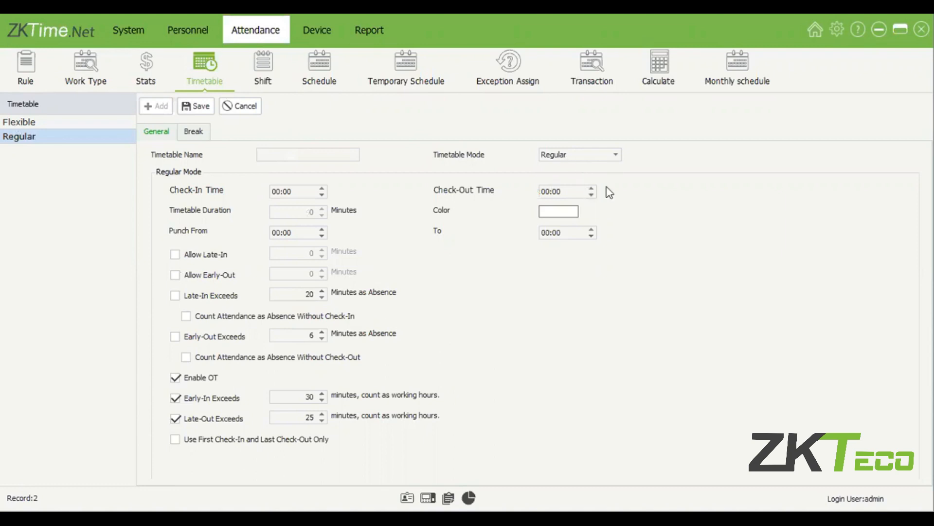
{"action": "left_click", "coordinate": [615, 154]}
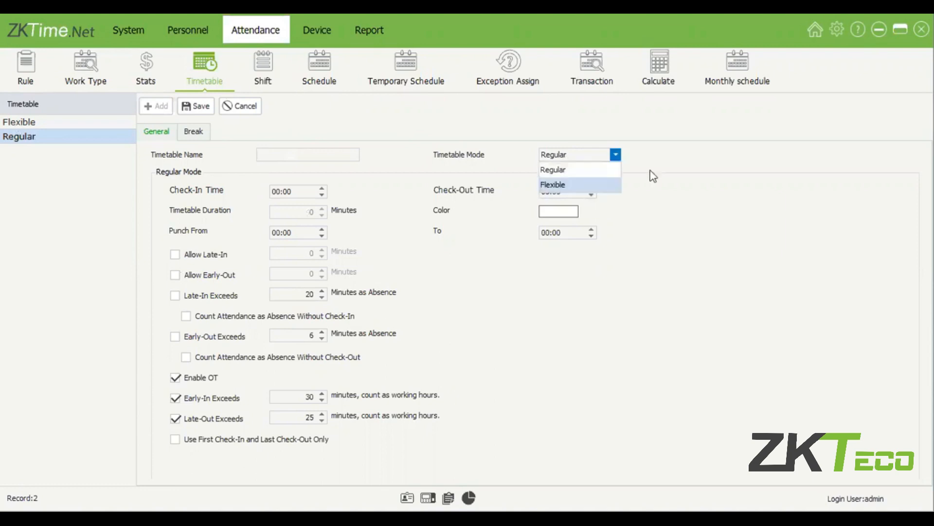
{"action": "left_click", "coordinate": [236, 109]}
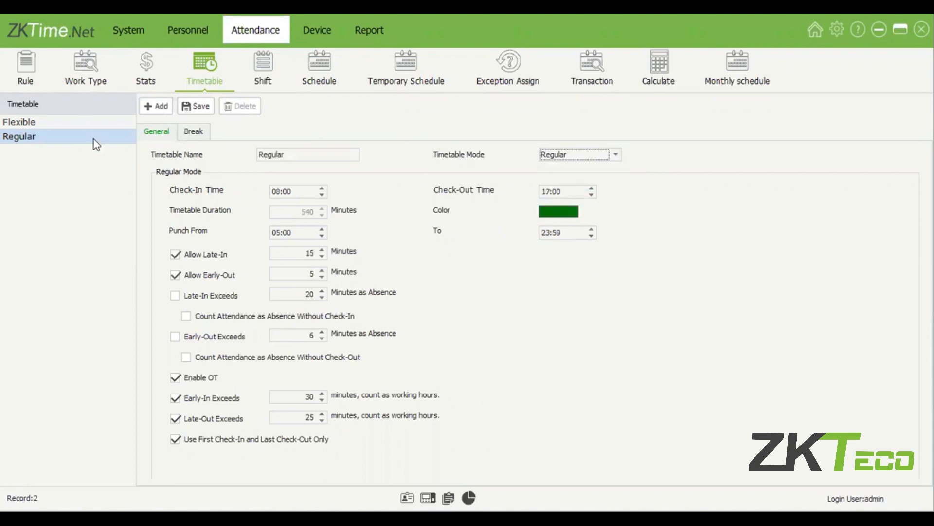
Compare the general and break settings of the Flexible and Regular timetables
{"action": "left_click", "coordinate": [93, 122]}
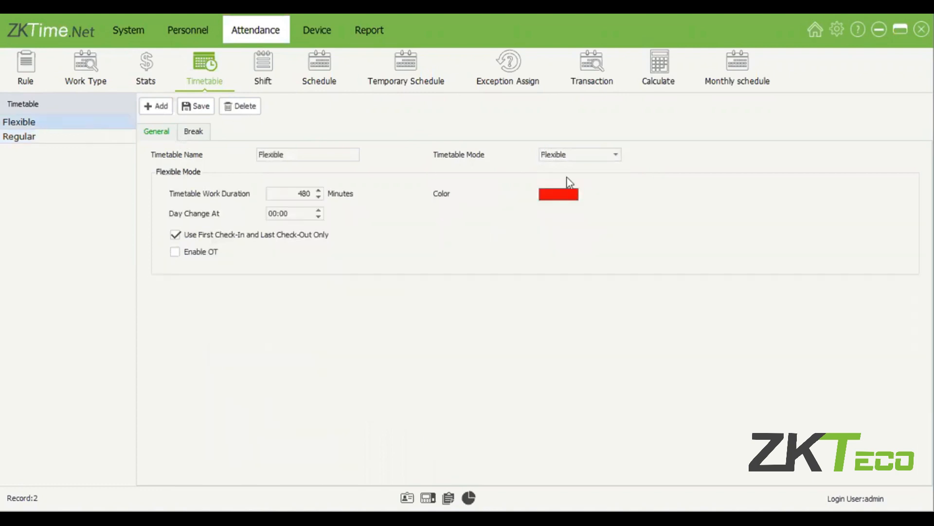
{"action": "left_click", "coordinate": [207, 141]}
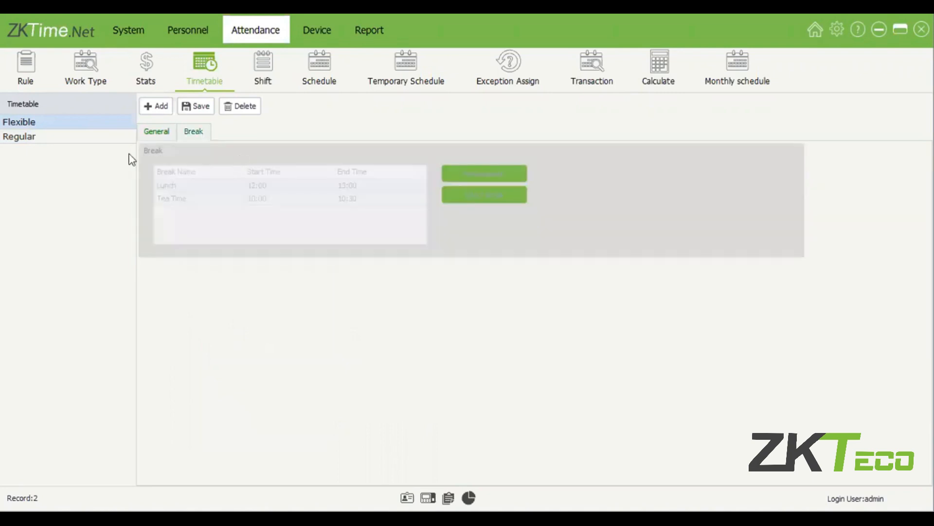
{"action": "left_click", "coordinate": [84, 139]}
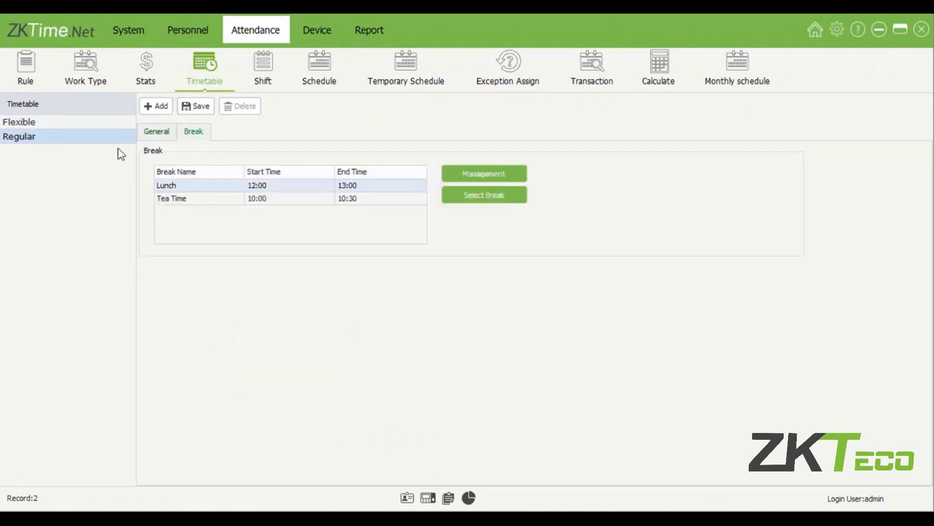
{"action": "left_click", "coordinate": [81, 124]}
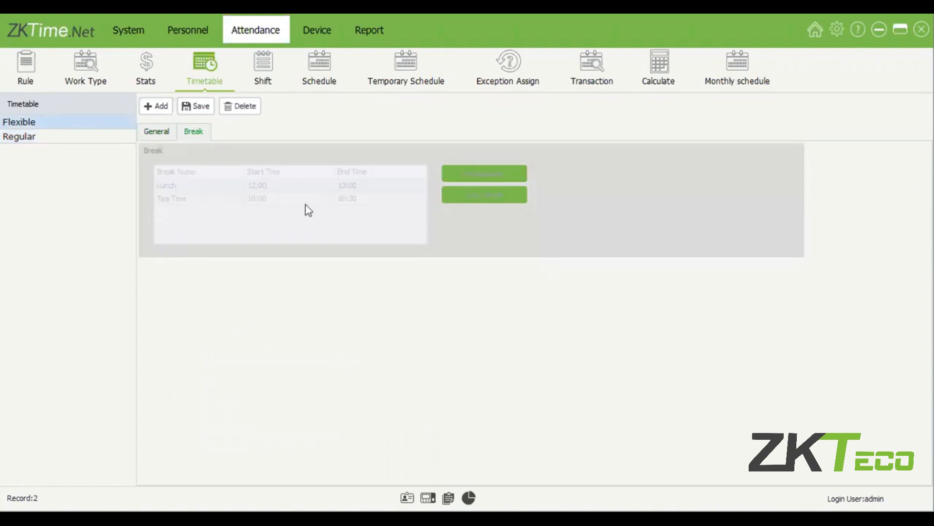
{"action": "left_click", "coordinate": [156, 132]}
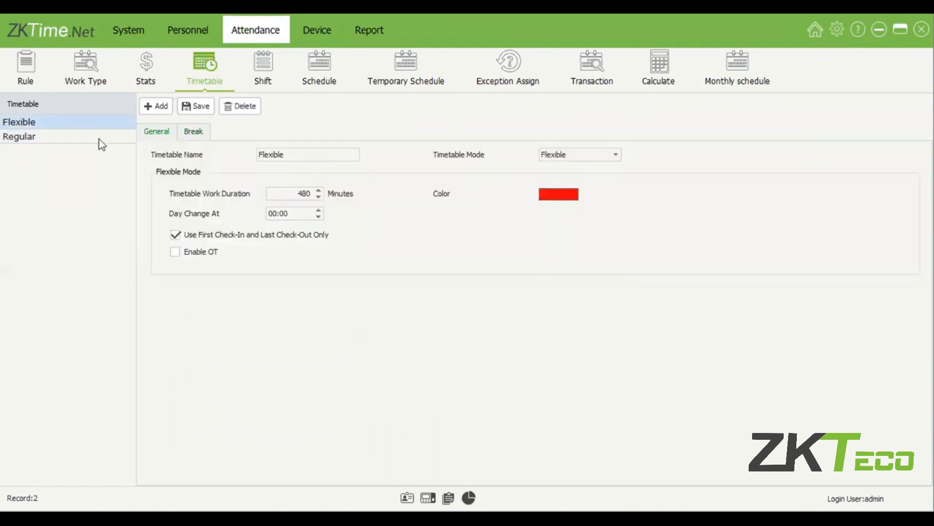
{"action": "left_click", "coordinate": [125, 138]}
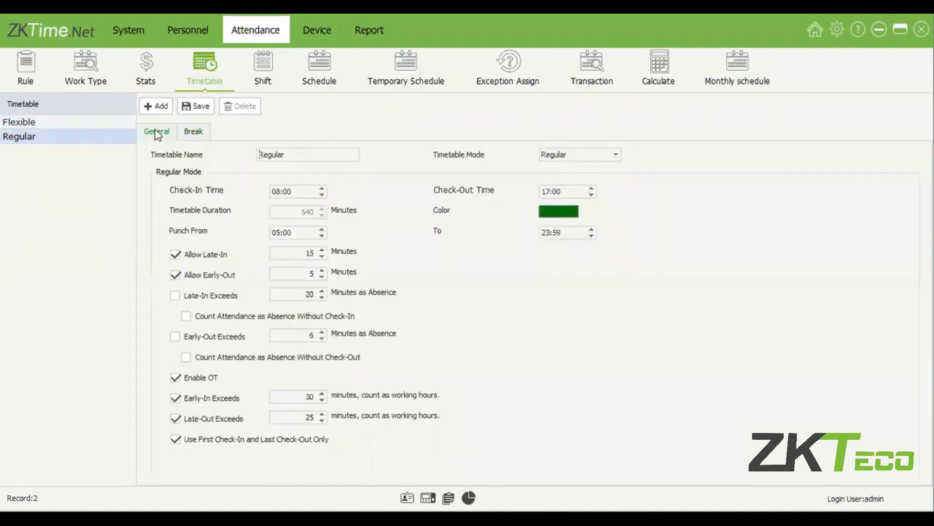
{"action": "left_click", "coordinate": [90, 125]}
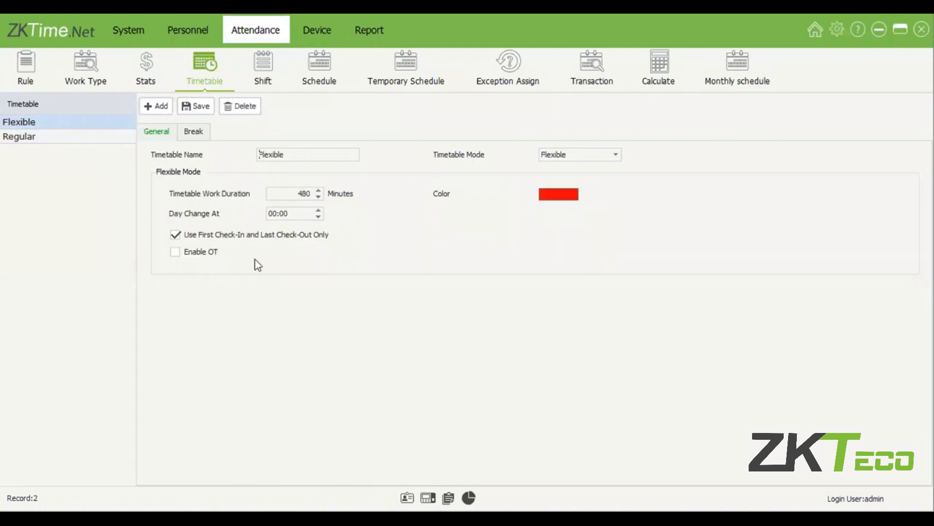
{"action": "left_click", "coordinate": [117, 138]}
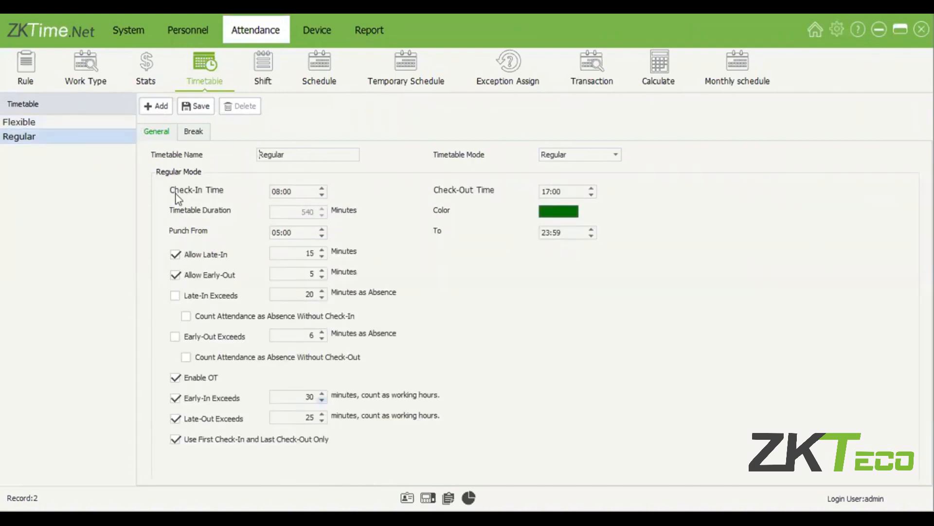
Disable Use First Check-In and Last Check-Out Only for the Flexible timetable and save it
{"action": "left_click", "coordinate": [64, 124]}
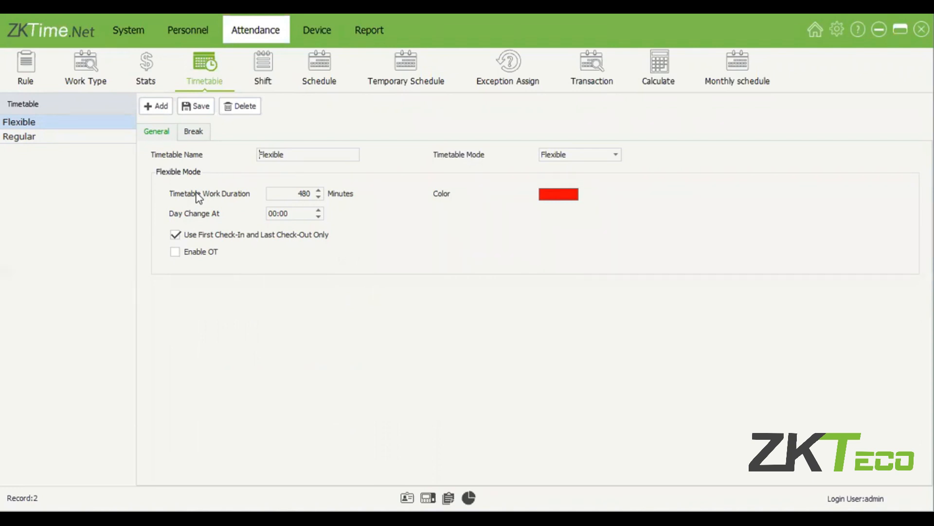
{"action": "left_click", "coordinate": [428, 191]}
{"action": "left_click", "coordinate": [175, 235]}
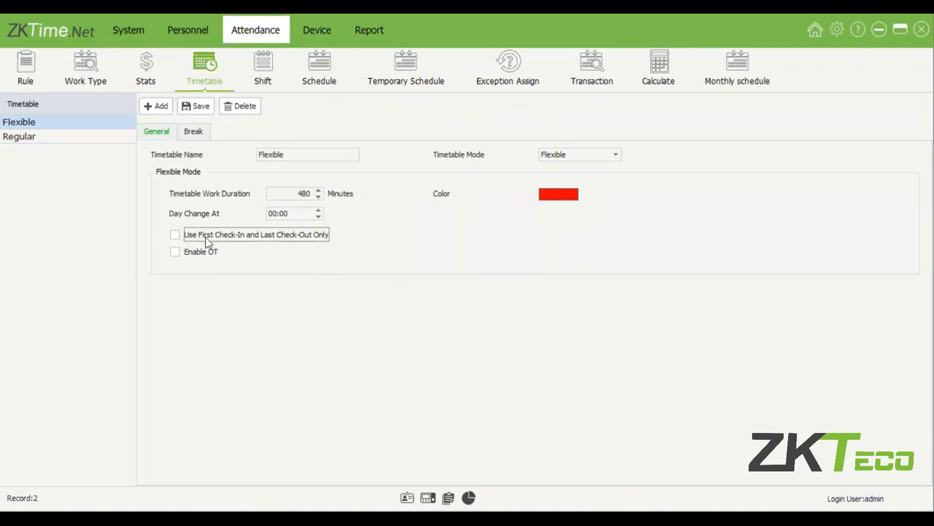
{"action": "left_click", "coordinate": [194, 103]}
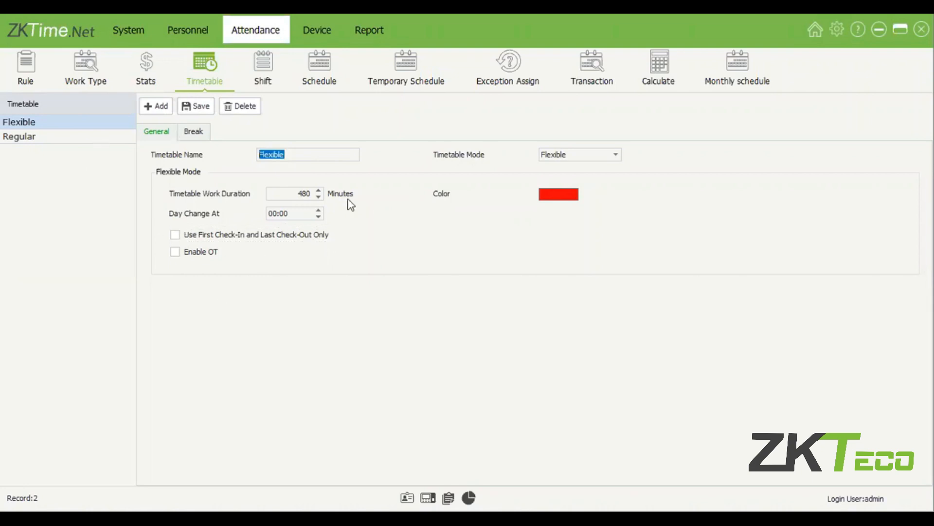
Set the Regular timetable's Punch From time to 03:00
{"action": "left_click", "coordinate": [99, 137]}
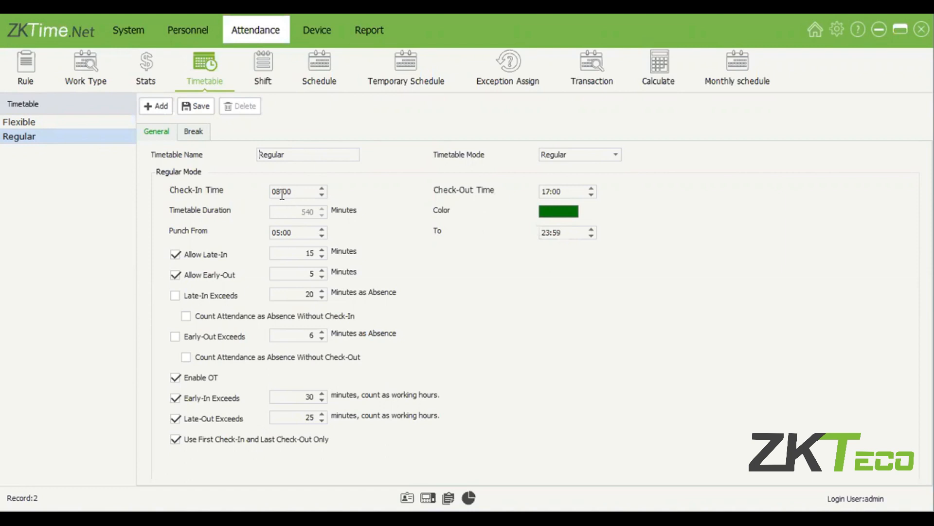
{"action": "key", "text": "Tab"}
{"action": "key", "text": "Tab"}
{"action": "left_click", "coordinate": [322, 235]}
{"action": "left_click", "coordinate": [322, 235]}
{"action": "left_click", "coordinate": [377, 202]}
{"action": "left_click", "coordinate": [565, 233]}
Set the Regular timetable's Allow Early-Out limit to 10 minutes and save the timetable
{"action": "left_click", "coordinate": [307, 253]}
{"action": "left_click", "coordinate": [196, 258]}
{"action": "left_click", "coordinate": [196, 258]}
{"action": "key", "text": "Tab"}
{"action": "left_click", "coordinate": [307, 254]}
{"action": "left_click", "coordinate": [310, 274]}
{"action": "left_click_drag", "start_coordinate": [317, 275], "coordinate": [311, 274]}
{"action": "type", "text": "10"}
{"action": "left_click", "coordinate": [200, 108]}
Try enabling the Late-In Exceeds and Early-Out Exceeds absence rules for the Regular timetable
{"action": "left_click", "coordinate": [177, 296]}
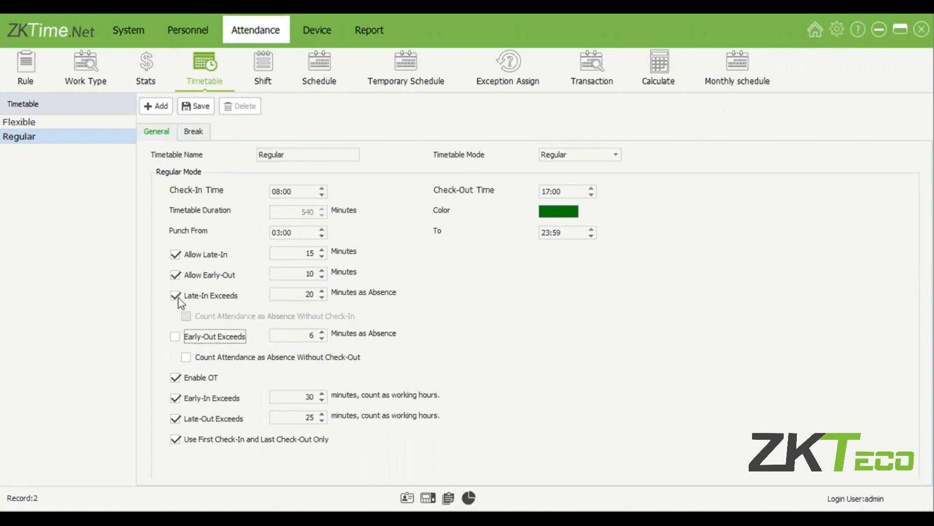
{"action": "left_click", "coordinate": [178, 335]}
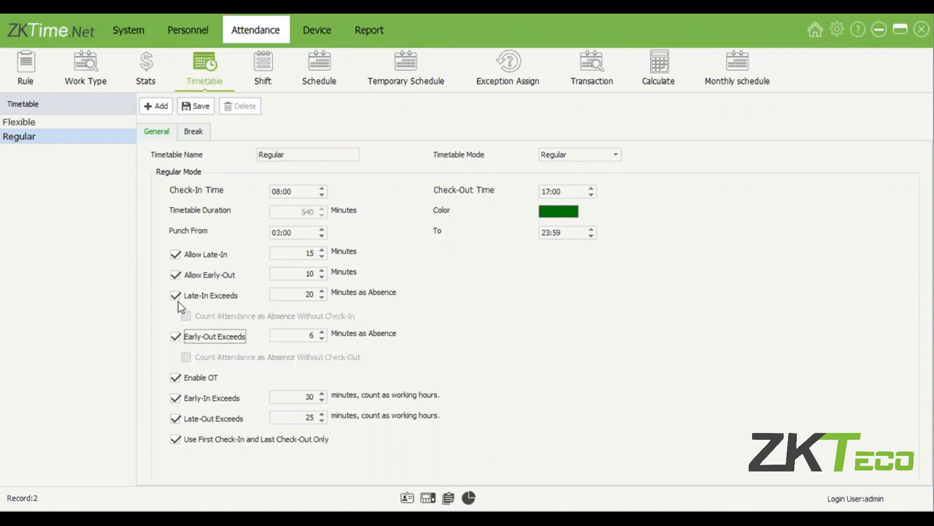
{"action": "left_click", "coordinate": [178, 298]}
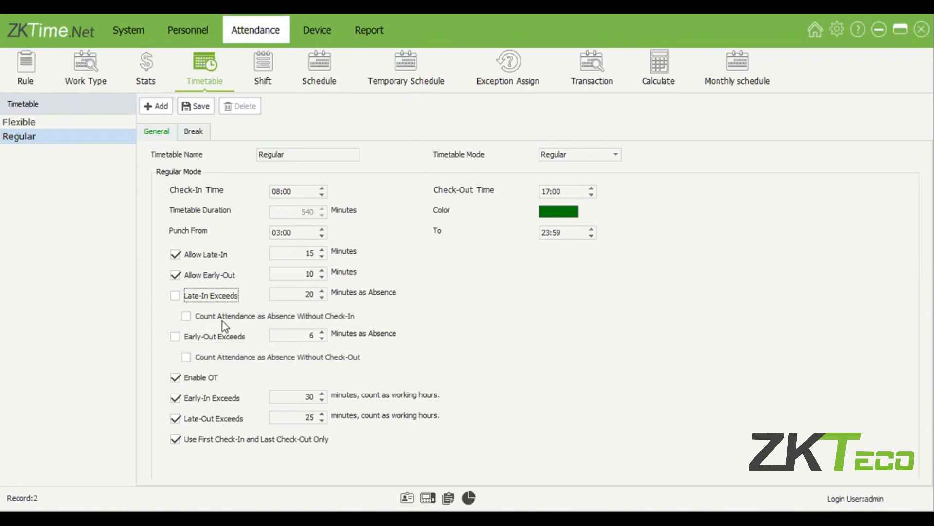
Try counting attendance as absence without check-in or check-out, and compare this with the Late-In Exceeds rule
{"action": "left_click", "coordinate": [266, 319]}
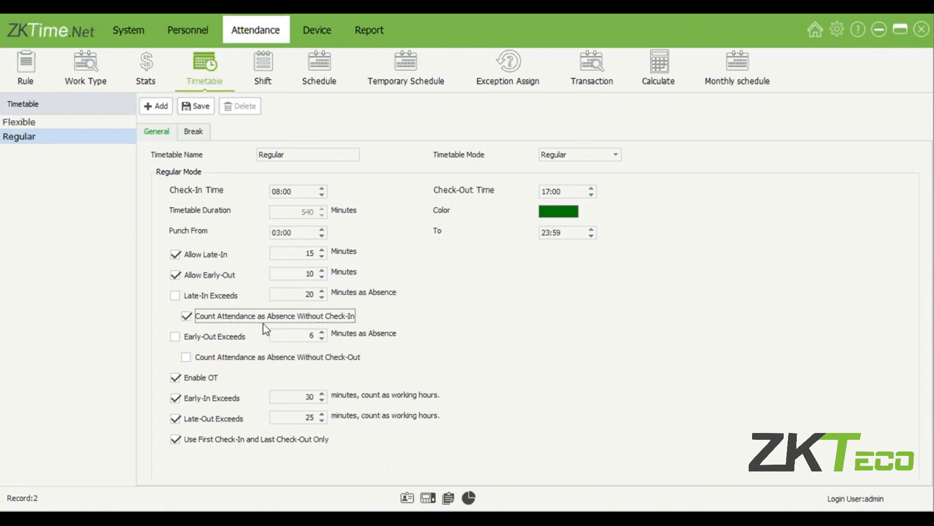
{"action": "left_click", "coordinate": [263, 319]}
{"action": "left_click", "coordinate": [267, 355]}
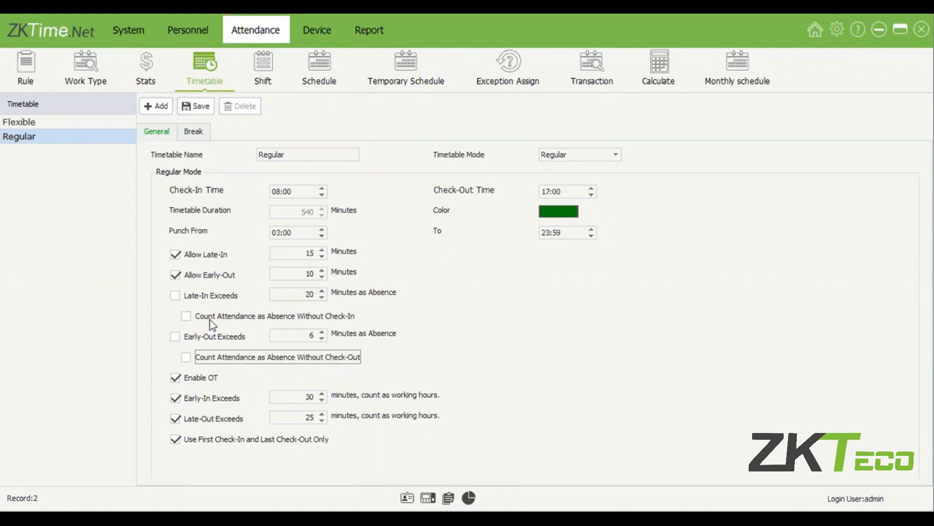
{"action": "left_click", "coordinate": [209, 320]}
{"action": "left_click", "coordinate": [258, 312]}
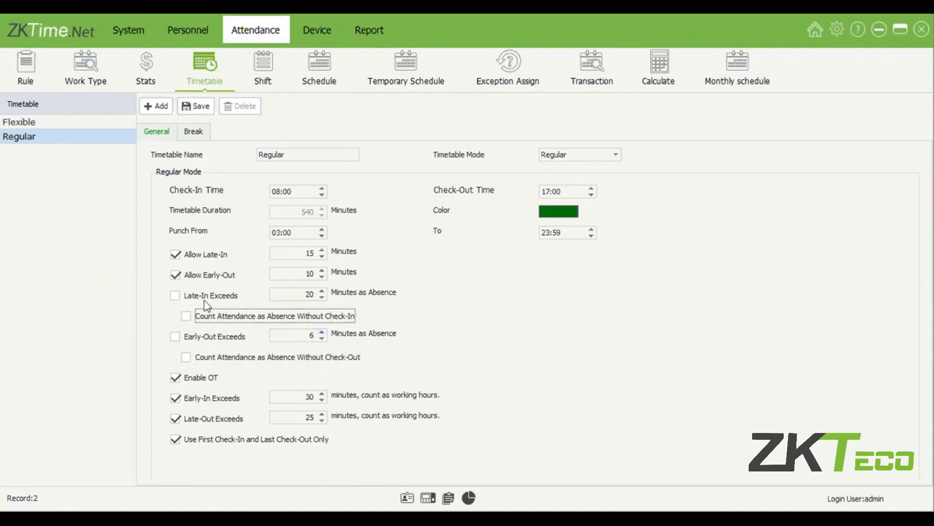
{"action": "left_click", "coordinate": [227, 295]}
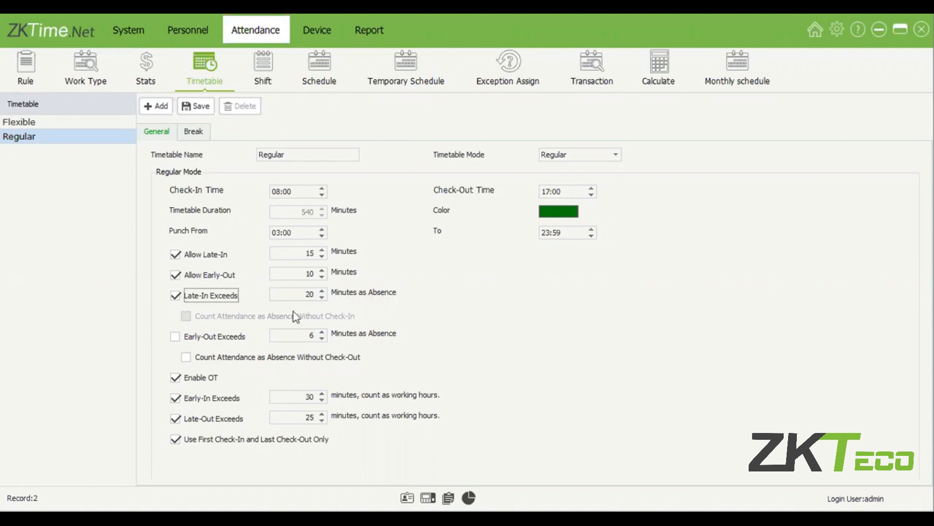
{"action": "left_click", "coordinate": [214, 296]}
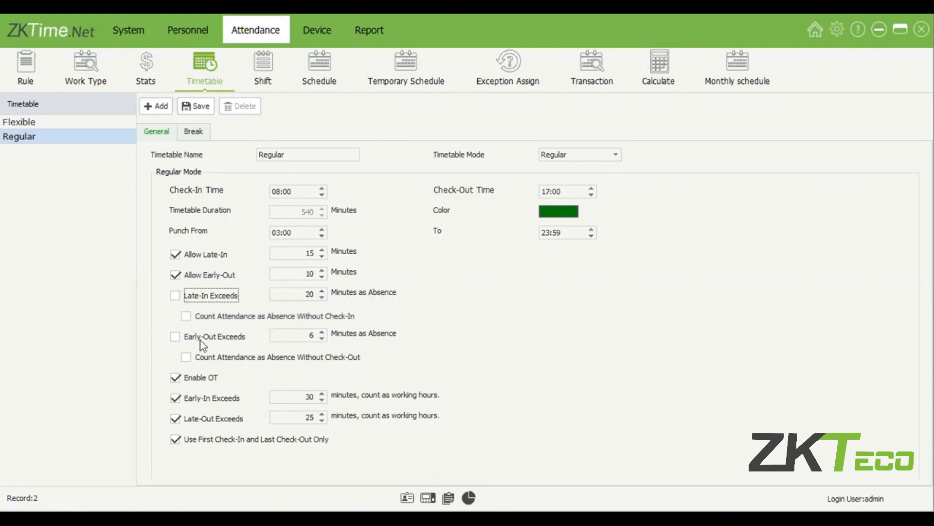
Set the Regular timetable's Early-Out Exceeds absence limit to 15 minutes and leave the rule disabled
{"action": "left_click", "coordinate": [200, 340]}
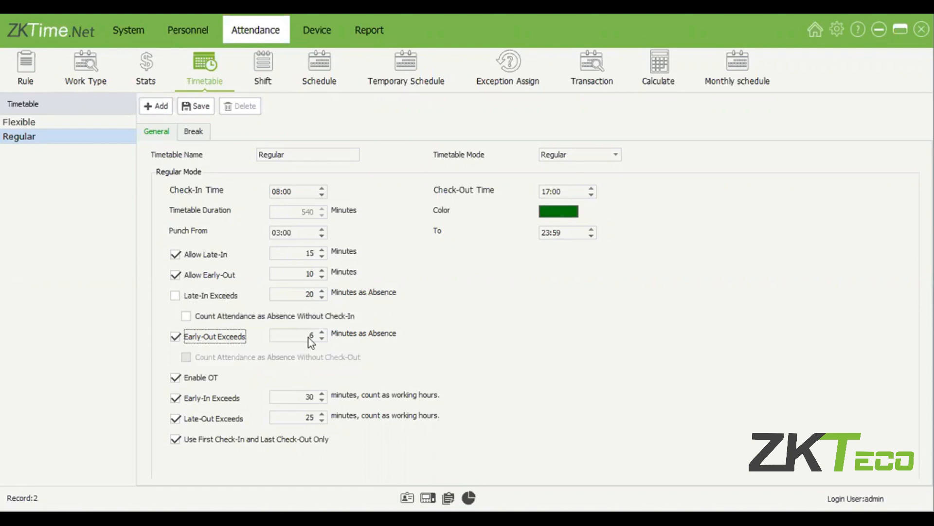
{"action": "left_click", "coordinate": [314, 334]}
{"action": "double_click", "coordinate": [314, 335]}
{"action": "type", "text": "15"}
{"action": "left_click", "coordinate": [174, 335]}
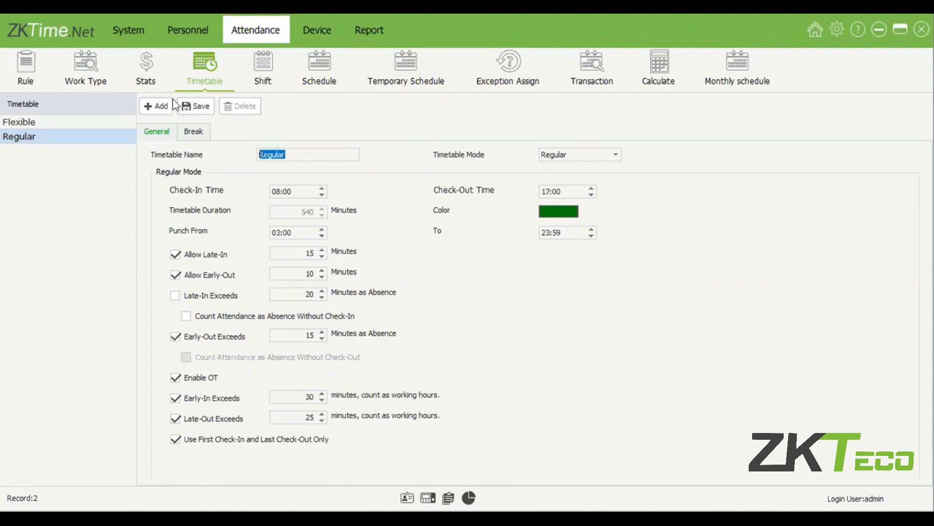
{"action": "left_click", "coordinate": [351, 343]}
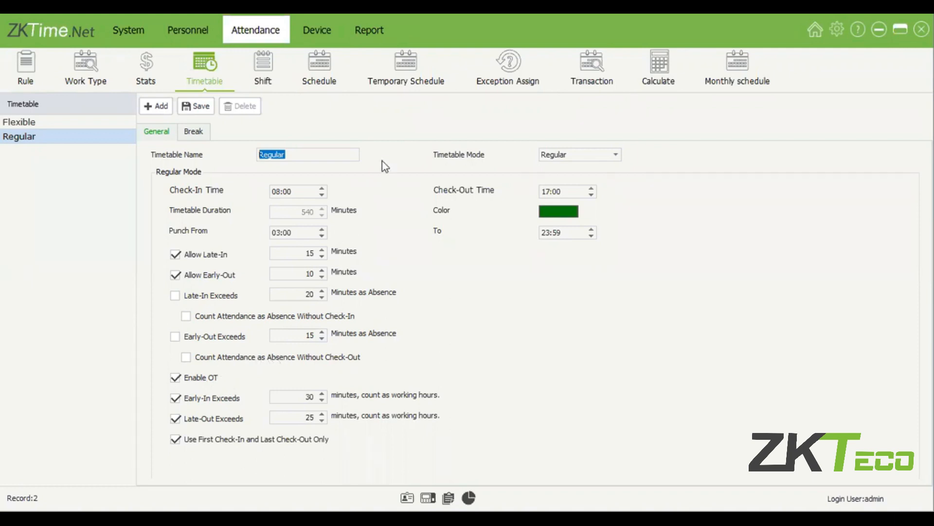
Try disabling Use First Check-In and Last Check-Out Only for the Regular timetable, keeping it enabled when saving
{"action": "left_click", "coordinate": [212, 440]}
{"action": "left_click", "coordinate": [282, 232]}
{"action": "left_click", "coordinate": [199, 437]}
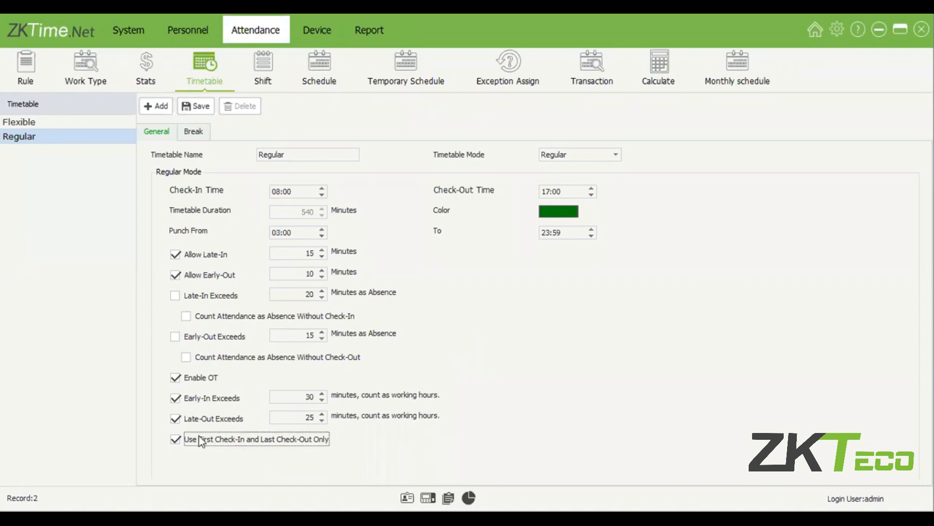
{"action": "left_click", "coordinate": [200, 108]}
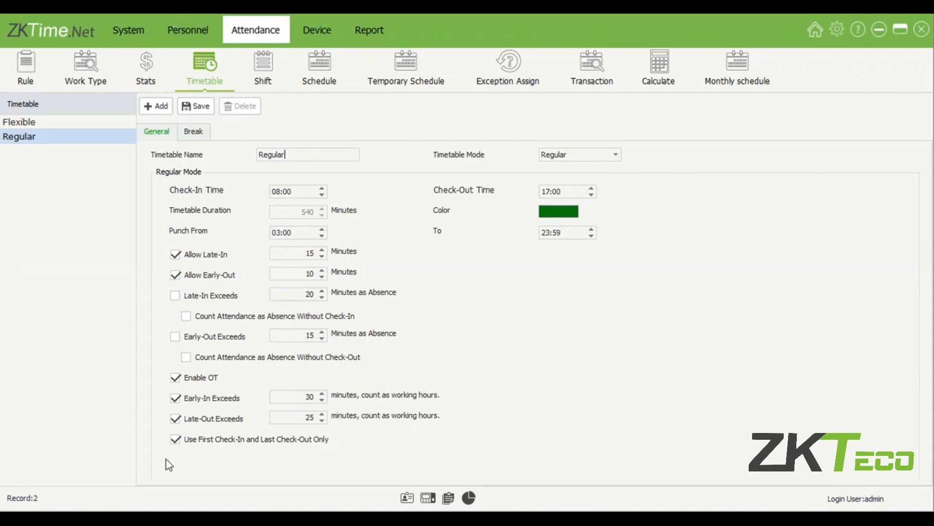
{"action": "left_click", "coordinate": [178, 443]}
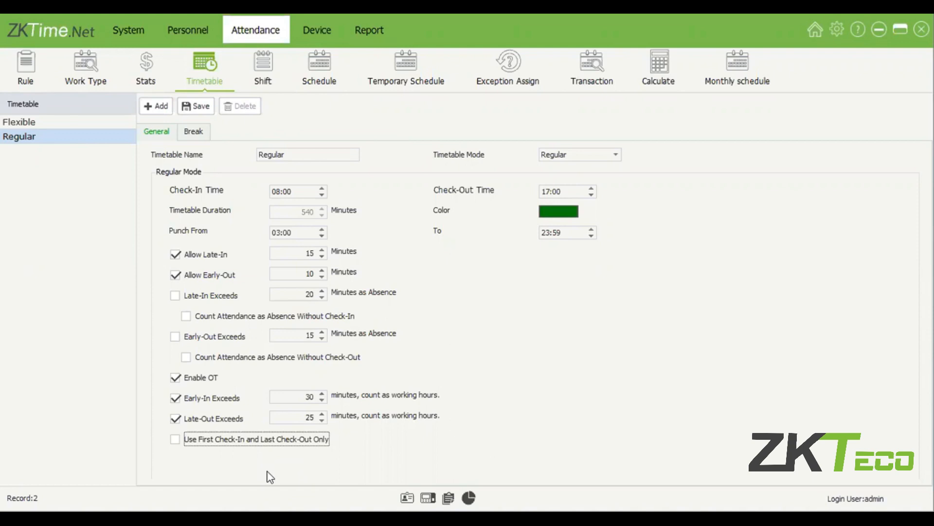
{"action": "left_click", "coordinate": [188, 440]}
Add and save a new break named Break from 14:00 to 15:00 in the Regular timetable's break management
{"action": "left_click", "coordinate": [200, 132]}
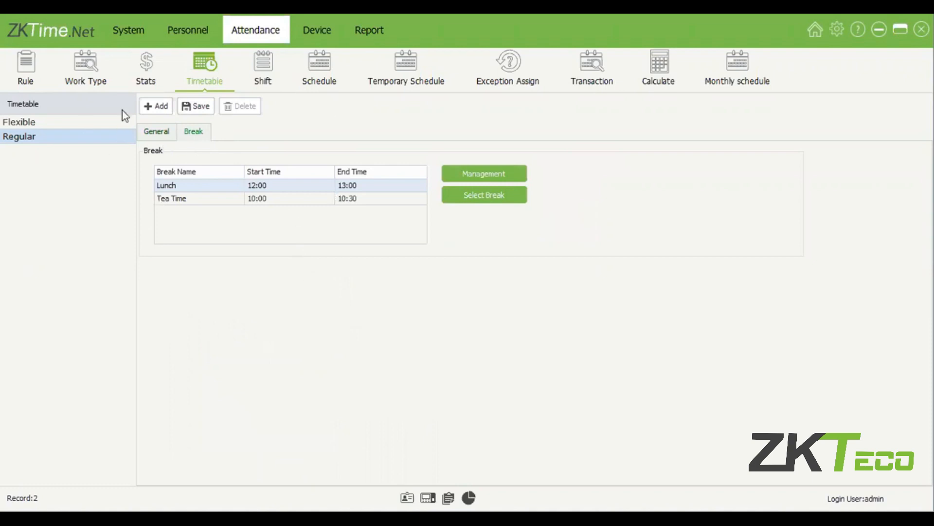
{"action": "left_click", "coordinate": [491, 174]}
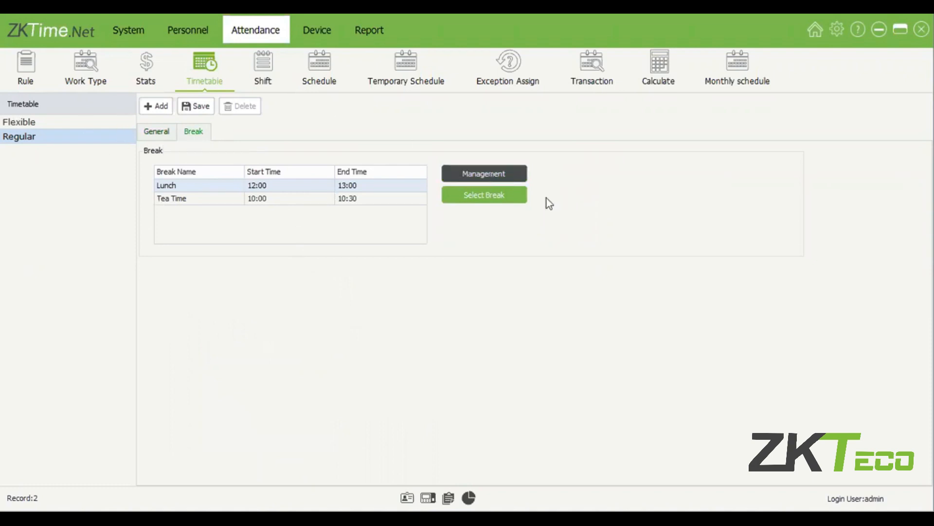
{"action": "left_click", "coordinate": [493, 177]}
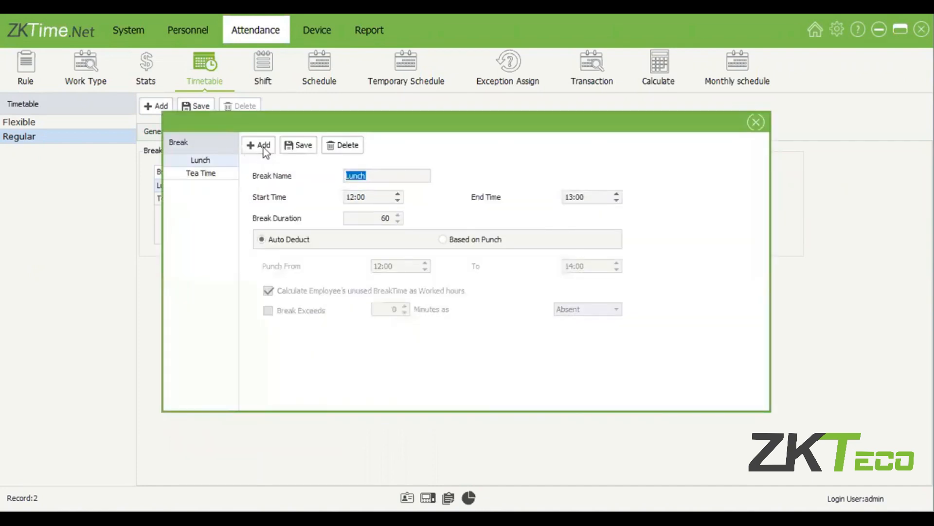
{"action": "left_click", "coordinate": [264, 146]}
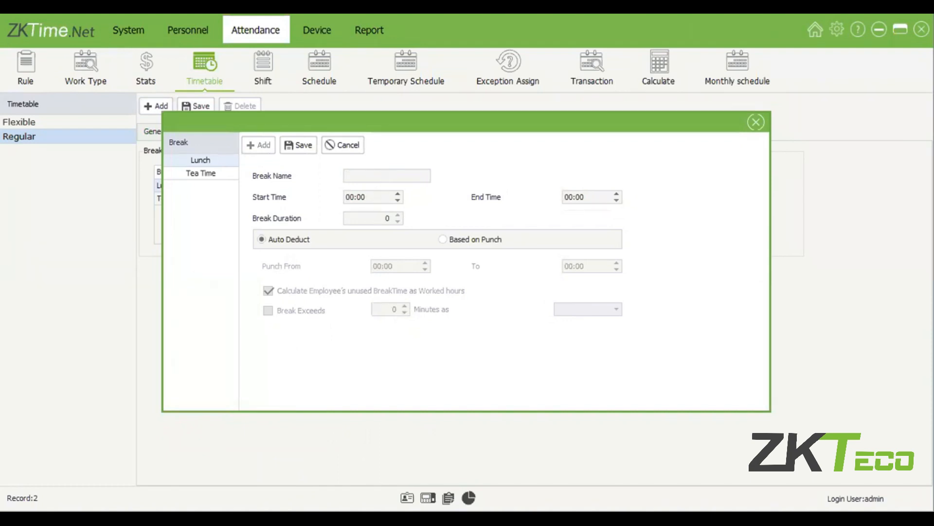
{"action": "type", "text": "Break"}
{"action": "left_click", "coordinate": [357, 198]}
{"action": "left_click", "coordinate": [350, 197]}
{"action": "type", "text": "14"}
{"action": "left_click", "coordinate": [572, 197]}
{"action": "type", "text": "15"}
{"action": "left_click", "coordinate": [298, 146]}
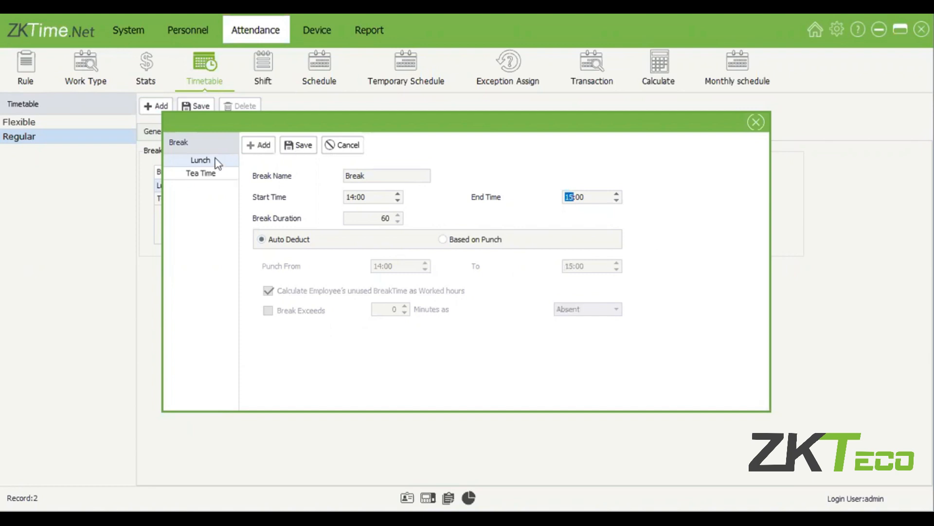
Review the settings of the existing breaks, focusing on the Tea Time break's duration and punch-based deduction
{"action": "left_click", "coordinate": [209, 175]}
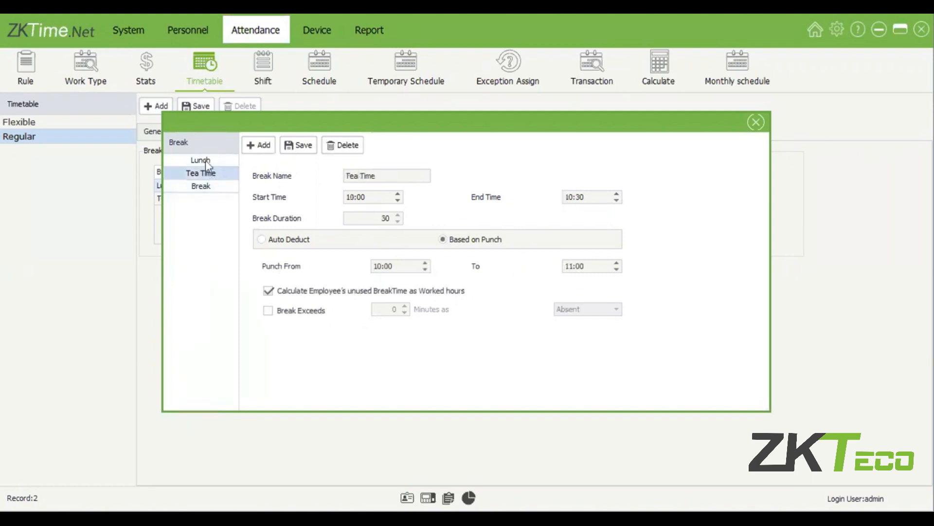
{"action": "left_click", "coordinate": [206, 185]}
{"action": "key", "text": "Up"}
{"action": "left_click_drag", "start_coordinate": [384, 219], "coordinate": [393, 220]}
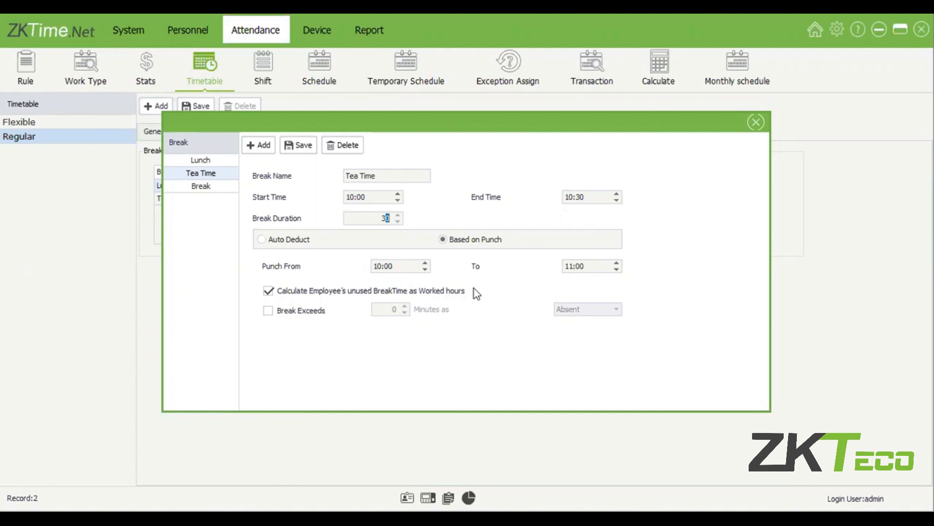
Try the Tea Time break's unused break time and Break Exceeds options, and save the break with both restored
{"action": "left_click", "coordinate": [268, 291]}
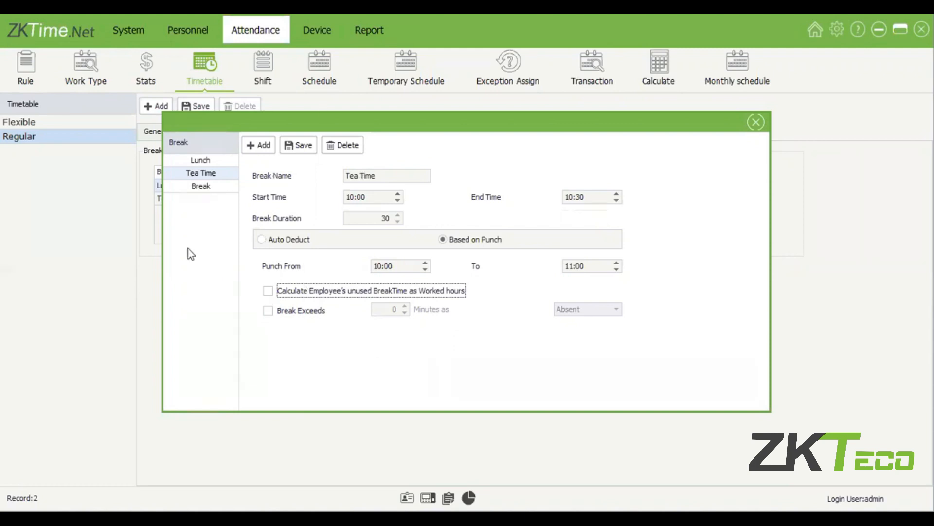
{"action": "left_click", "coordinate": [269, 290]}
{"action": "left_click", "coordinate": [269, 310]}
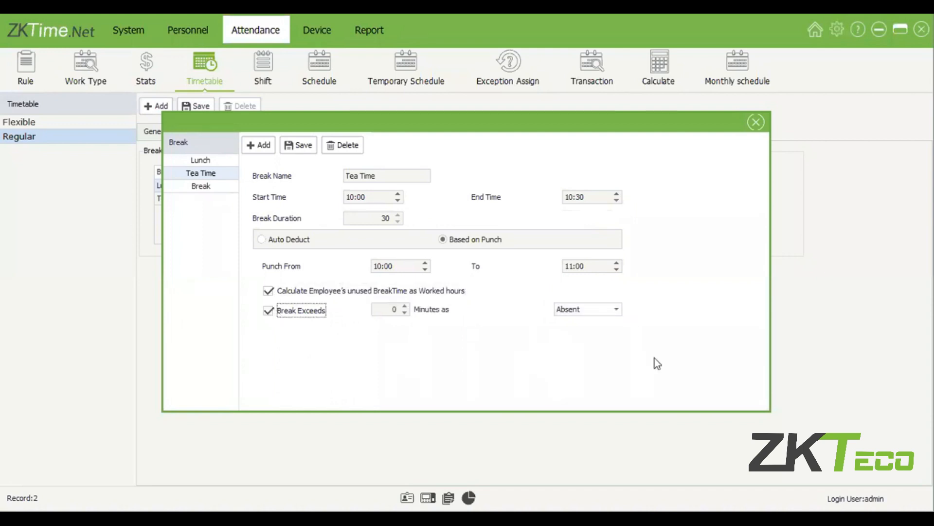
{"action": "left_click", "coordinate": [614, 309]}
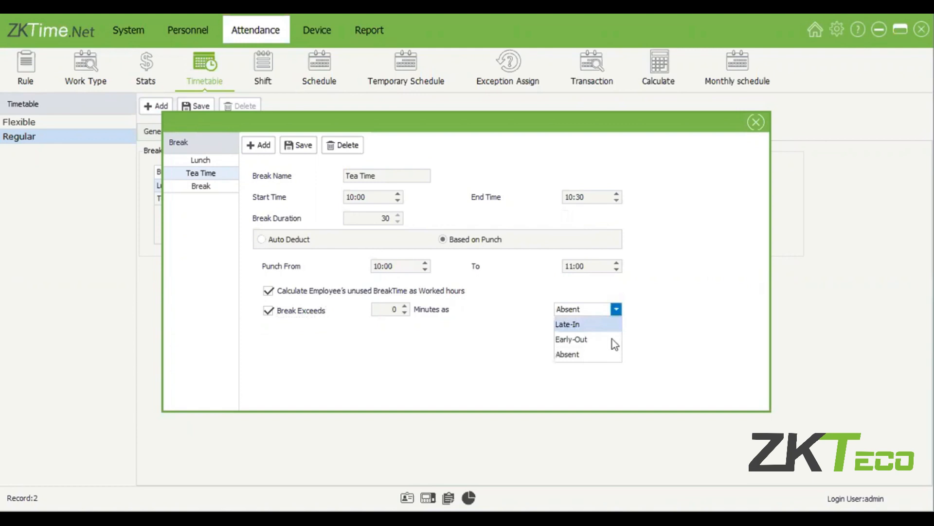
{"action": "left_click", "coordinate": [268, 311]}
{"action": "left_click", "coordinate": [298, 145]}
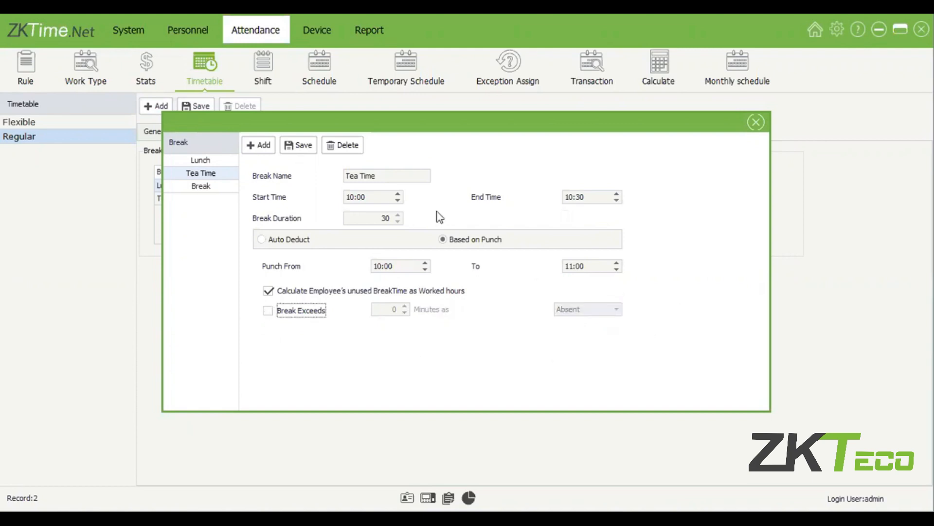
Close the break management and assign all available breaks to the Regular timetable
{"action": "left_click", "coordinate": [761, 130]}
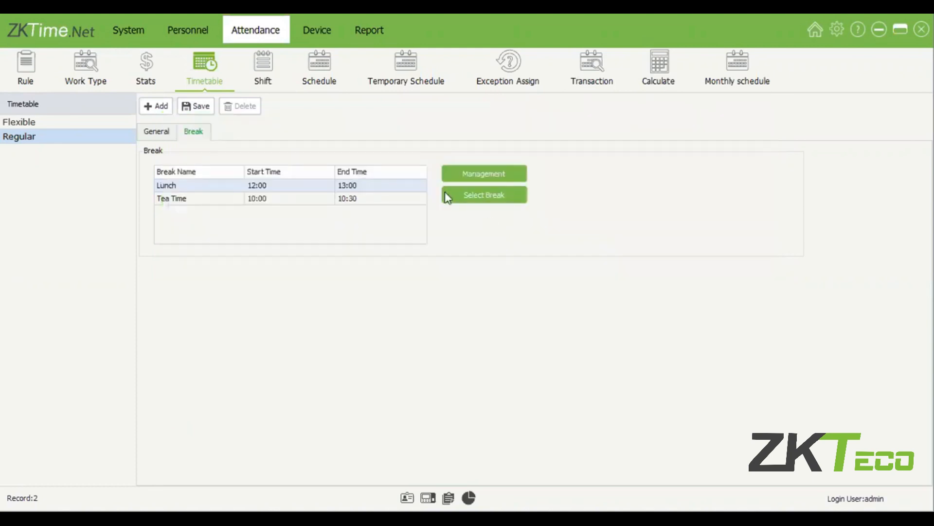
{"action": "left_click", "coordinate": [475, 194]}
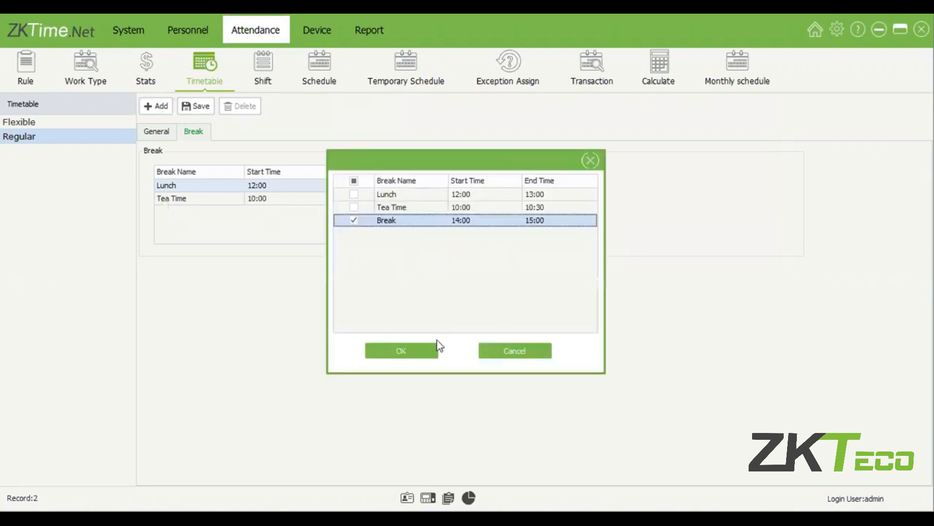
{"action": "left_click", "coordinate": [353, 181]}
{"action": "left_click", "coordinate": [398, 350]}
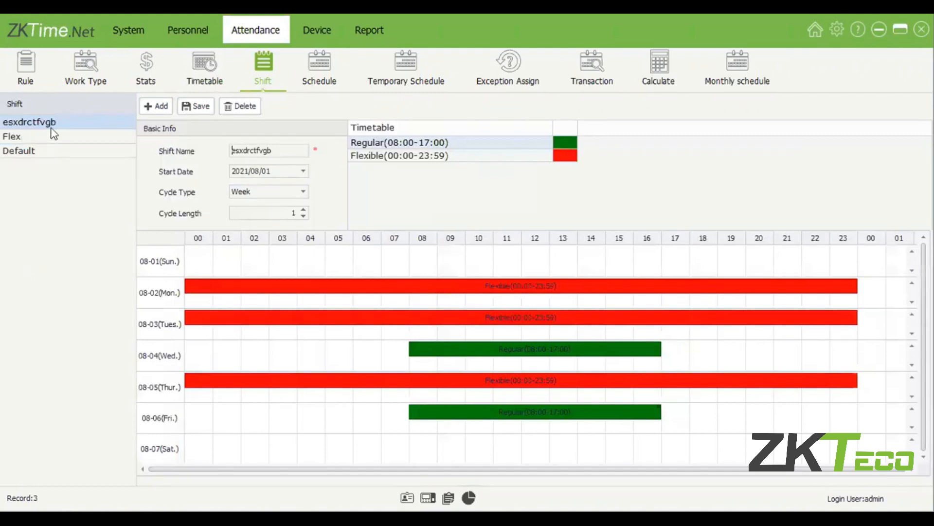
Delete the esxdrctfvgb shift from the shift list
{"action": "left_click", "coordinate": [51, 132]}
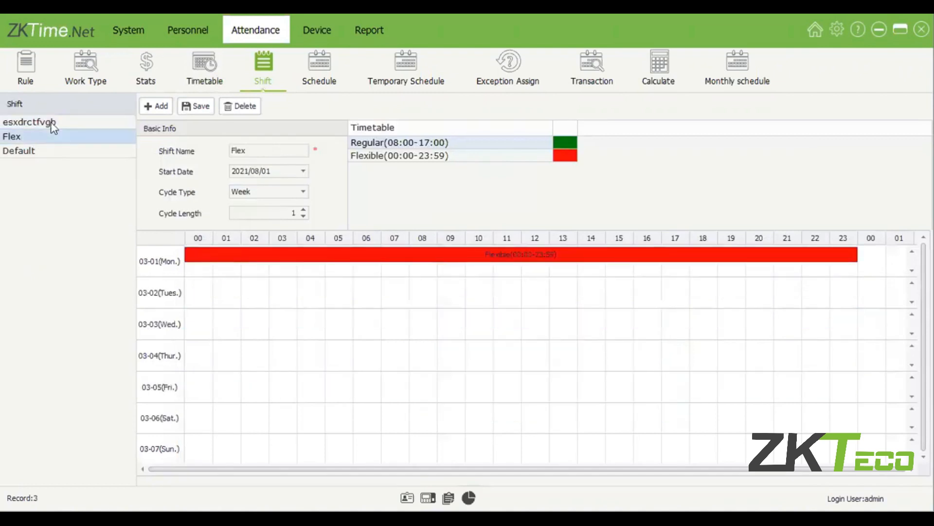
{"action": "left_click", "coordinate": [31, 122]}
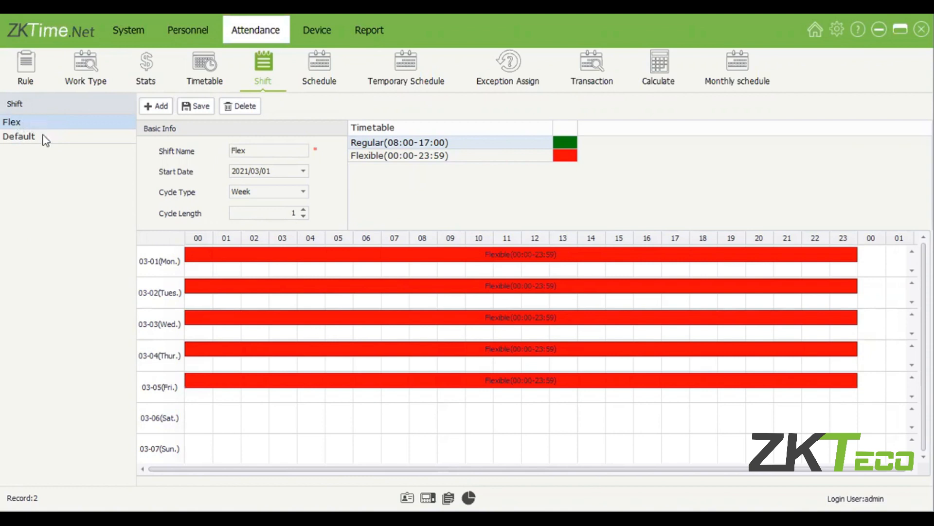
Review the weekly timetable assignments of the Default and Flex shifts
{"action": "left_click", "coordinate": [69, 134]}
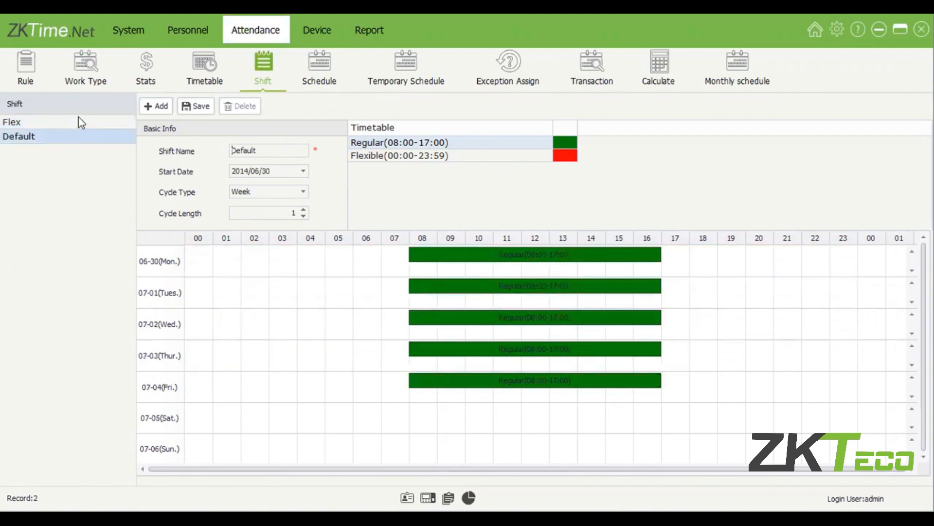
{"action": "left_click", "coordinate": [83, 126]}
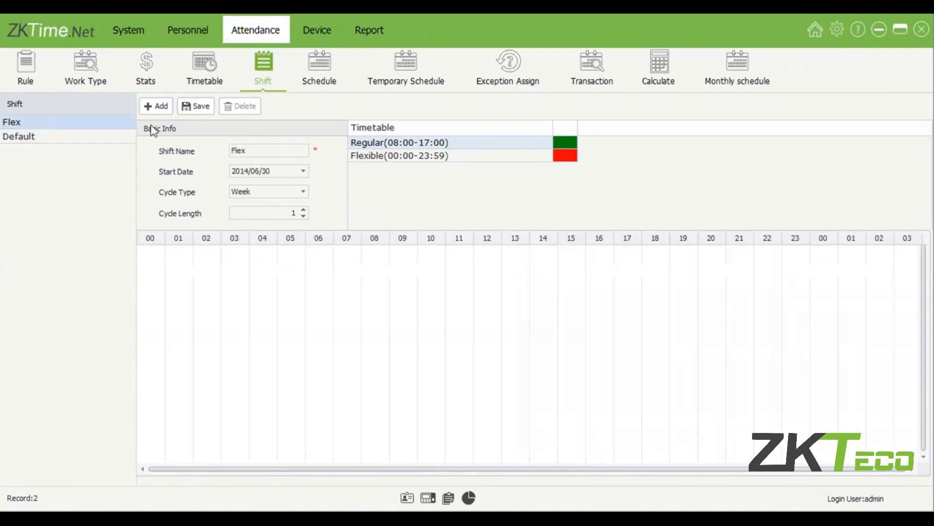
{"action": "left_click", "coordinate": [106, 128]}
{"action": "left_click", "coordinate": [108, 135]}
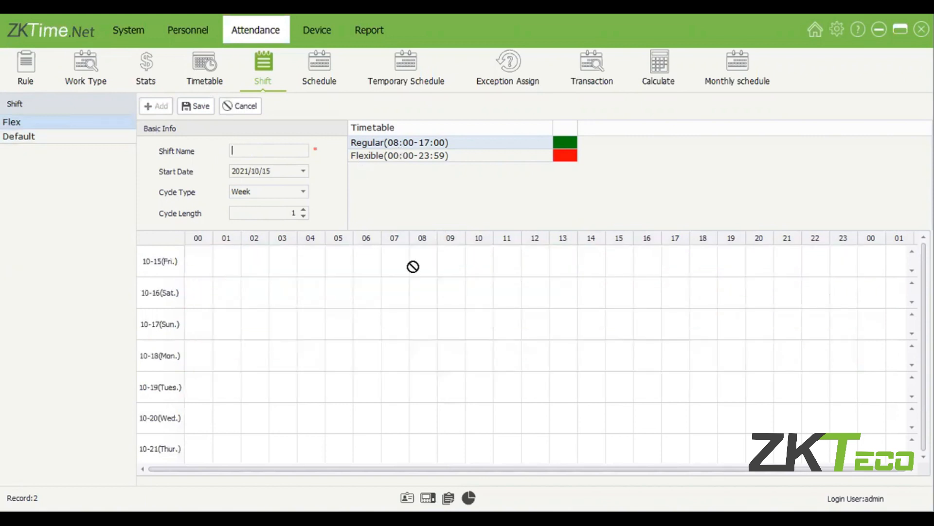
Try assigning a mix of Regular and Flexible timetables to the days of a new weekly shift
{"action": "left_click_drag", "start_coordinate": [452, 146], "coordinate": [229, 298]}
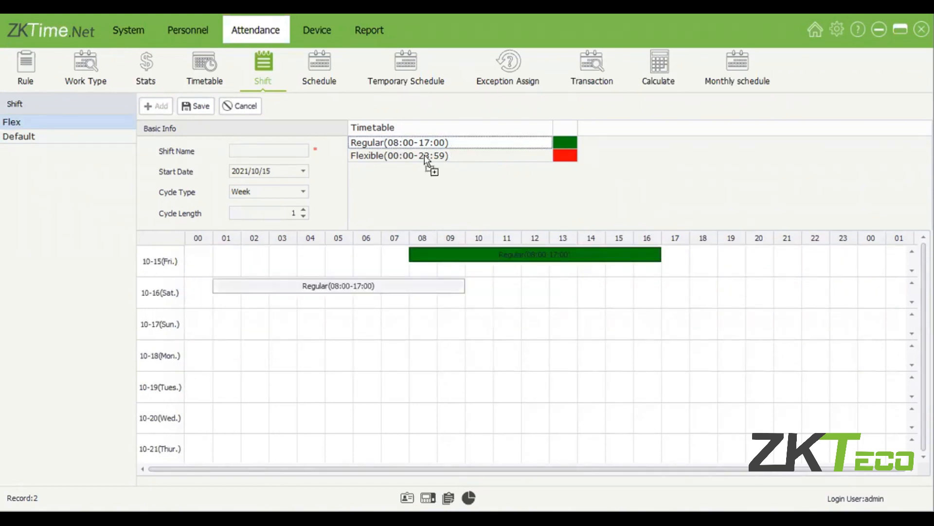
{"action": "left_click_drag", "start_coordinate": [451, 332], "coordinate": [451, 332]}
{"action": "left_click_drag", "start_coordinate": [489, 156], "coordinate": [558, 382]}
{"action": "left_click_drag", "start_coordinate": [506, 144], "coordinate": [481, 320]}
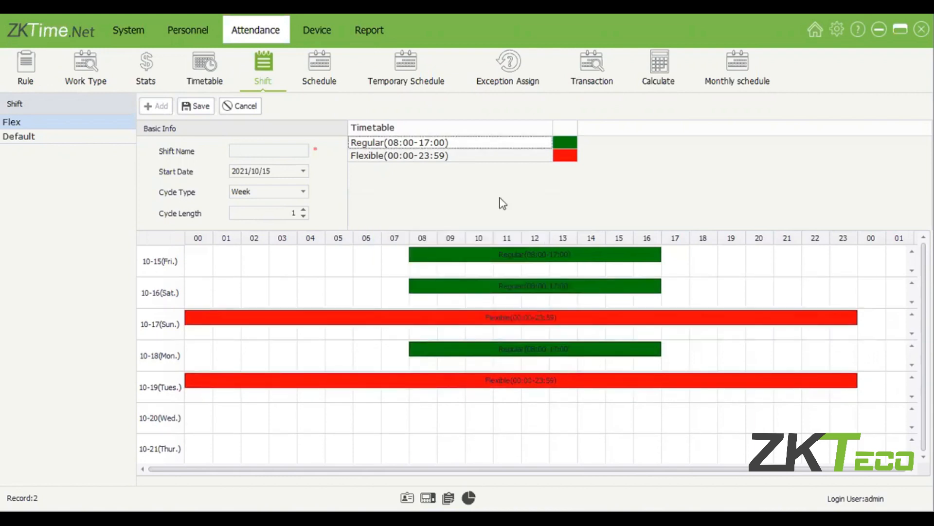
{"action": "left_click_drag", "start_coordinate": [529, 143], "coordinate": [520, 316]}
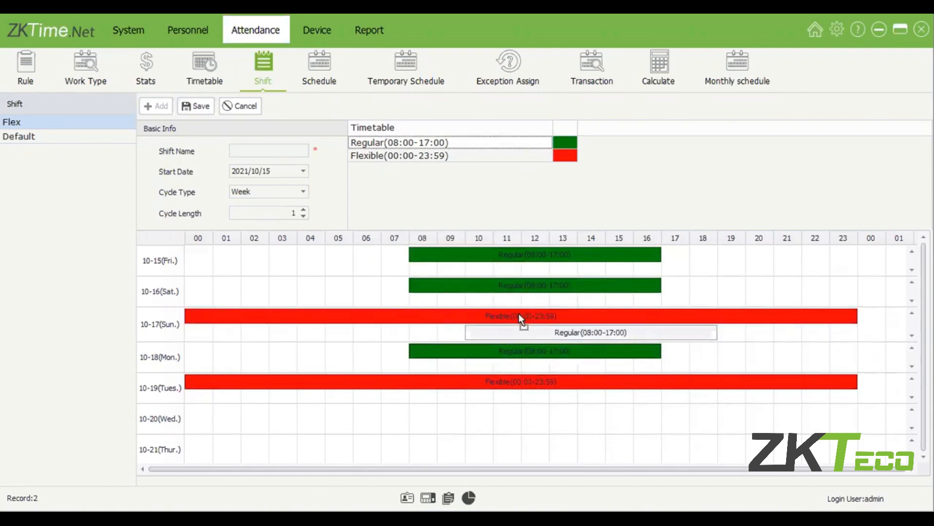
{"action": "left_click_drag", "start_coordinate": [431, 306], "coordinate": [445, 322]}
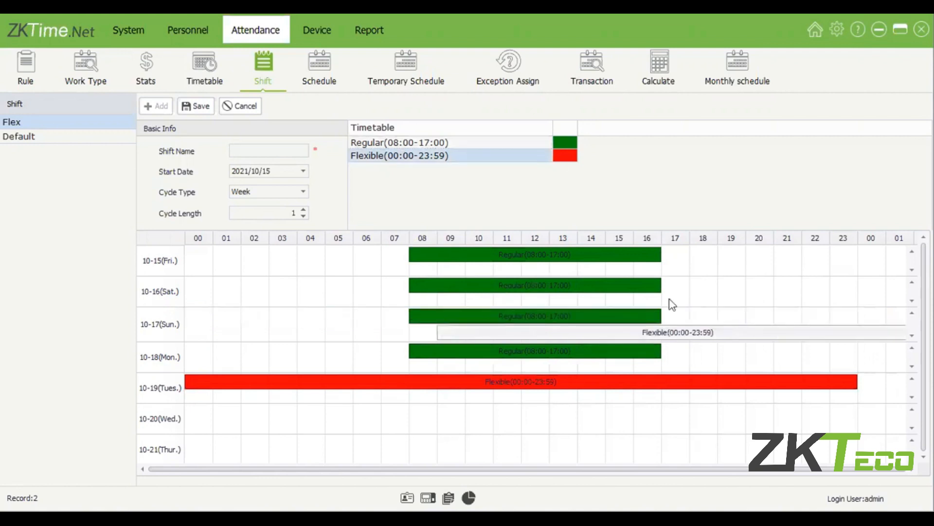
{"action": "left_click_drag", "start_coordinate": [704, 270], "coordinate": [721, 343]}
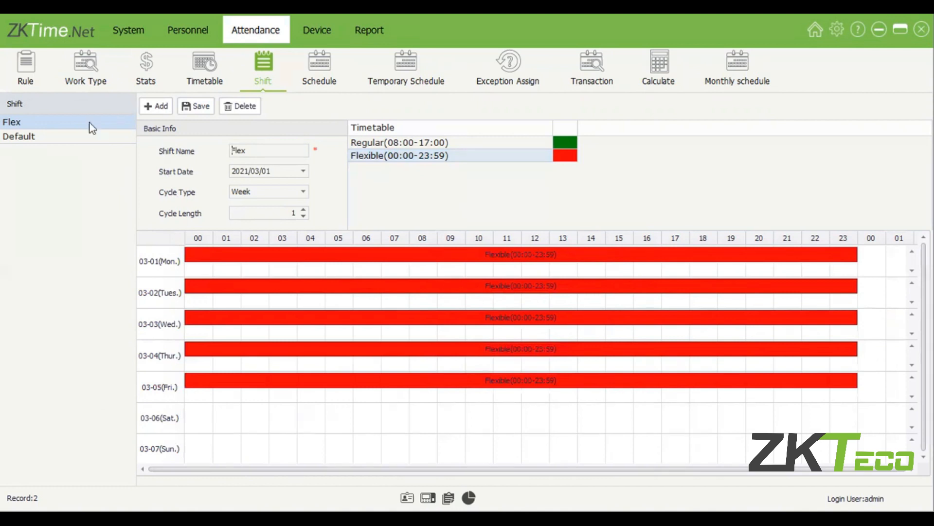
Compare the daily schedules of the Flex and Default shifts
{"action": "left_click", "coordinate": [97, 136]}
{"action": "left_click", "coordinate": [122, 144]}
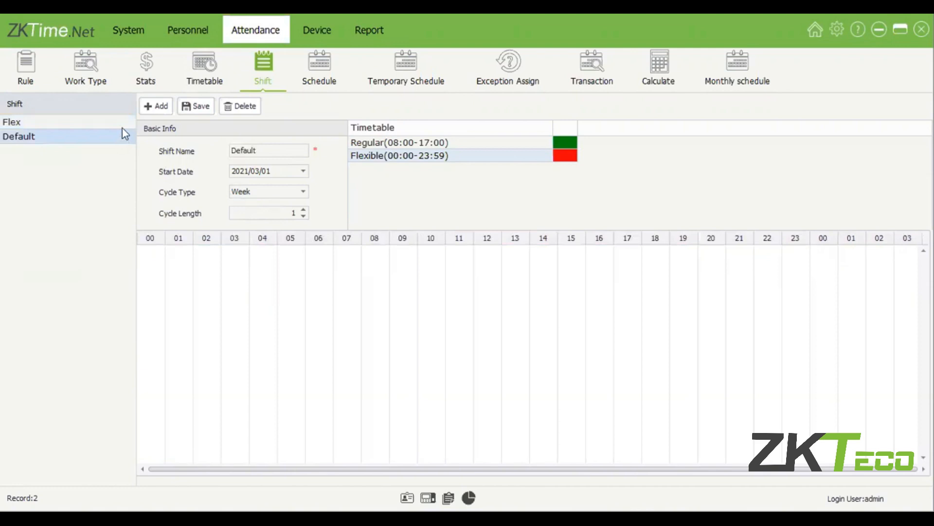
{"action": "left_click", "coordinate": [119, 123]}
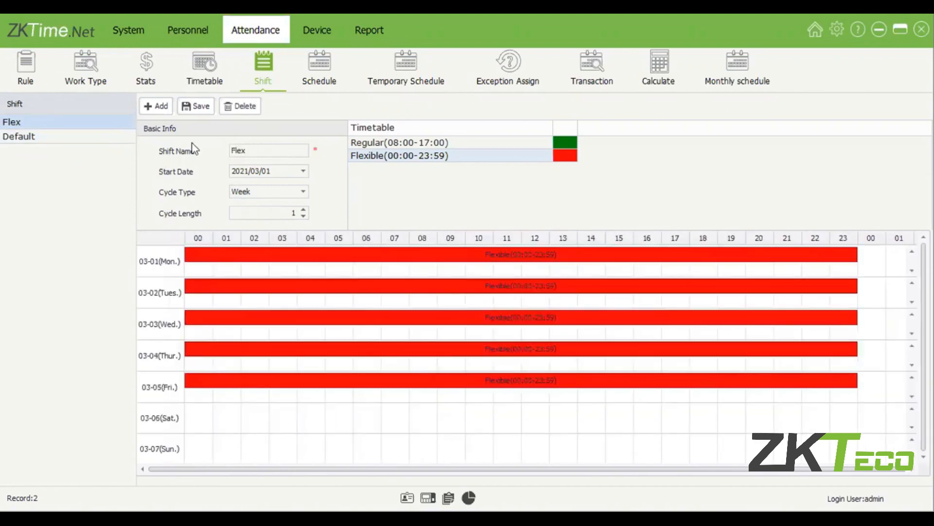
{"action": "key", "text": "Down"}
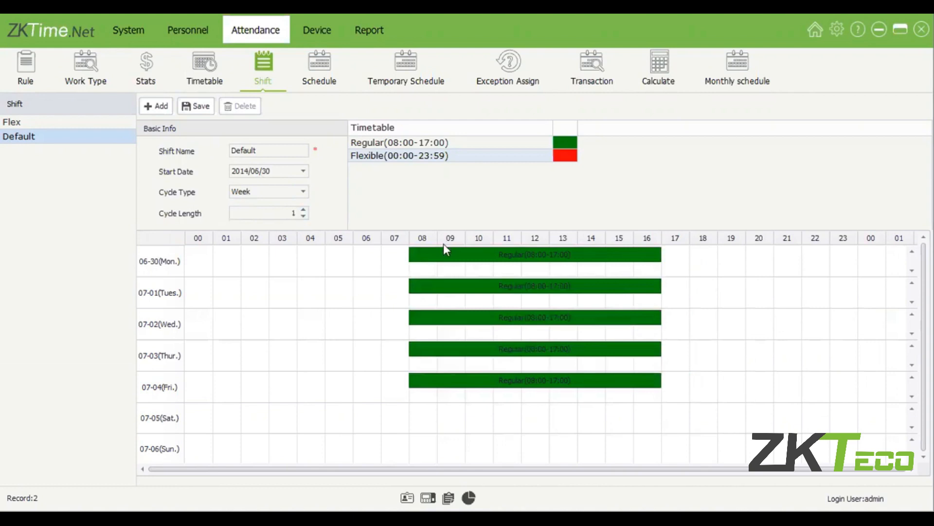
Add a new weekly shift with a cycle length of 2 and a start date of 2021/10/11
{"action": "left_click", "coordinate": [303, 209]}
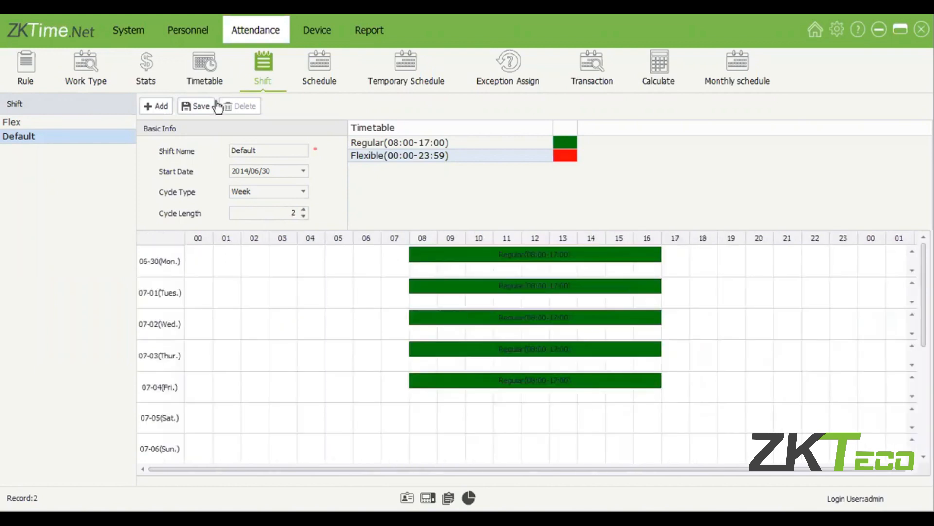
{"action": "left_click", "coordinate": [154, 106]}
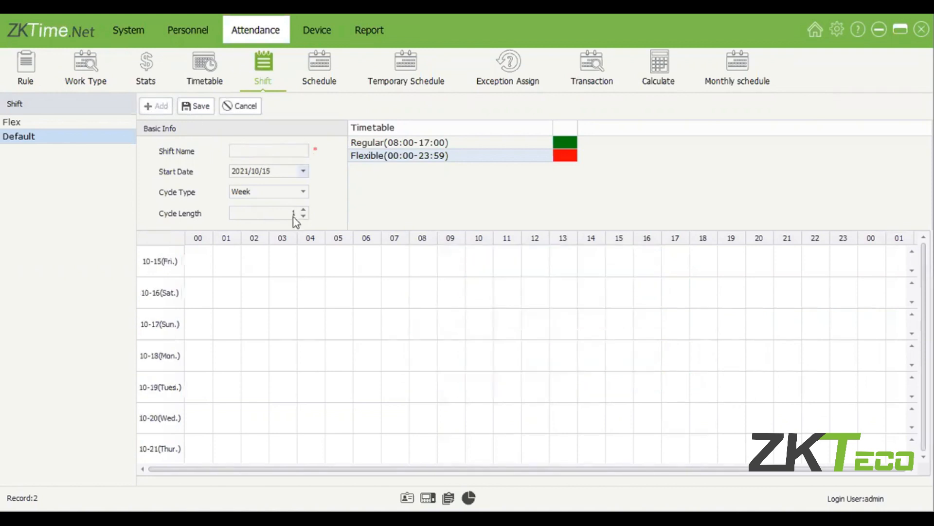
{"action": "left_click", "coordinate": [254, 174]}
{"action": "left_click", "coordinate": [302, 172]}
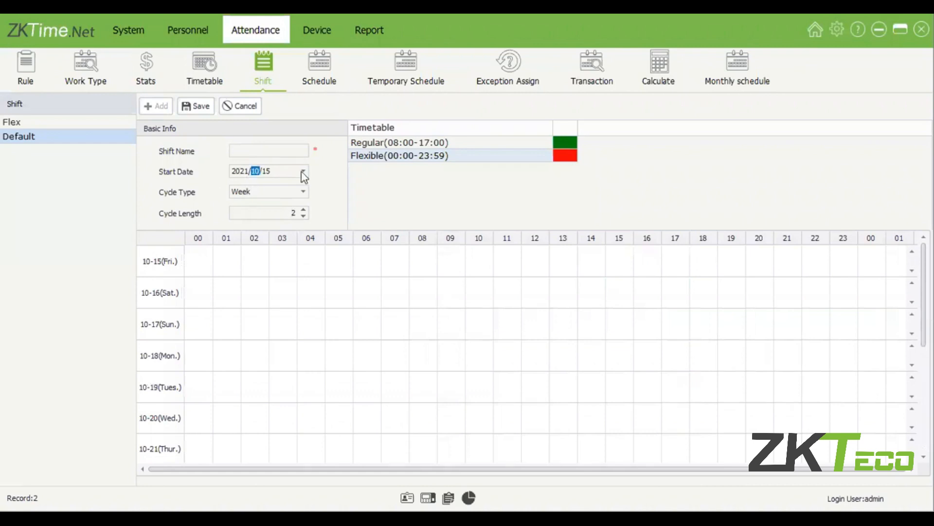
{"action": "left_click", "coordinate": [294, 265]}
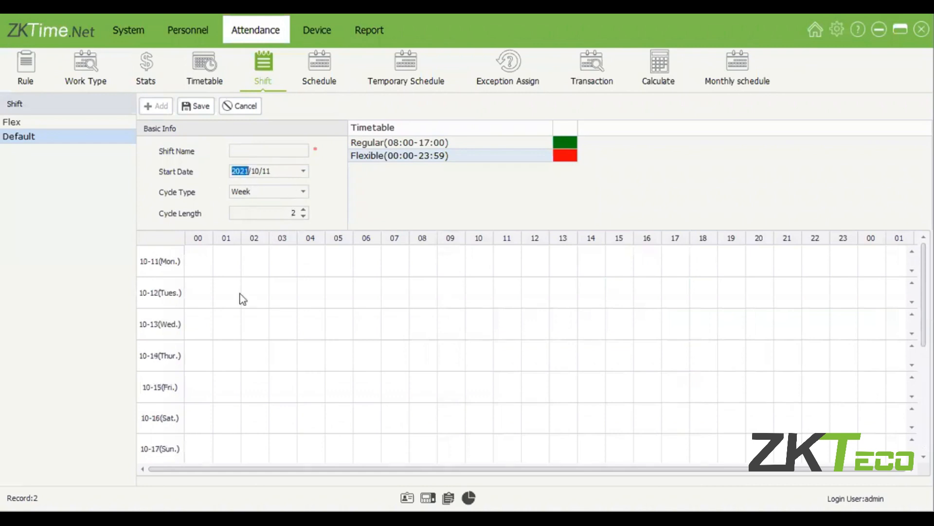
{"action": "left_click", "coordinate": [217, 276]}
{"action": "left_click", "coordinate": [241, 268]}
Assign the Regular timetable to Monday through Friday of the new shift's first week, 10-11 to 10-15
{"action": "left_click_drag", "start_coordinate": [491, 146], "coordinate": [422, 265]}
{"action": "left_click_drag", "start_coordinate": [463, 142], "coordinate": [430, 292]}
{"action": "left_click_drag", "start_coordinate": [451, 160], "coordinate": [483, 327]}
{"action": "left_click_drag", "start_coordinate": [471, 142], "coordinate": [457, 385]}
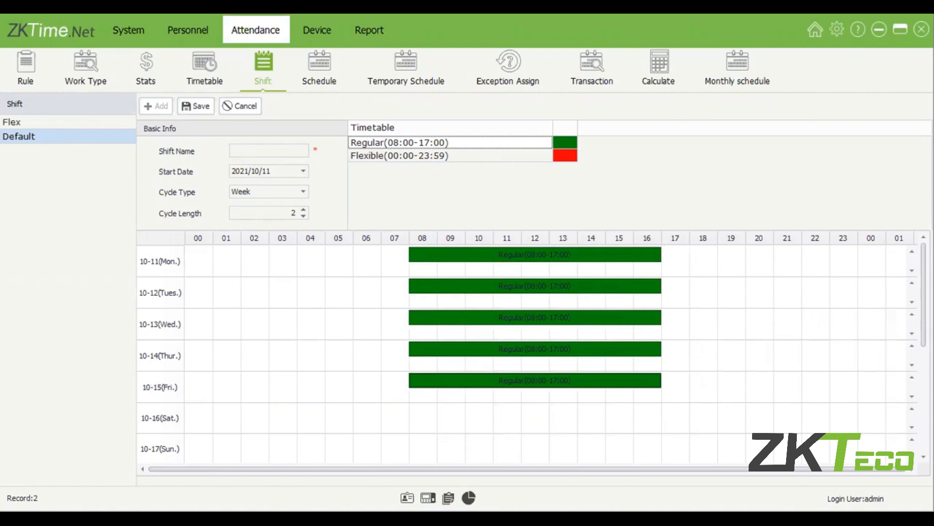
Assign the Flexible timetable to Monday through Friday of the shift's second week, 10-18 to 10-22
{"action": "scroll", "coordinate": [536, 355], "scroll_direction": "down", "scroll_amount": 3}
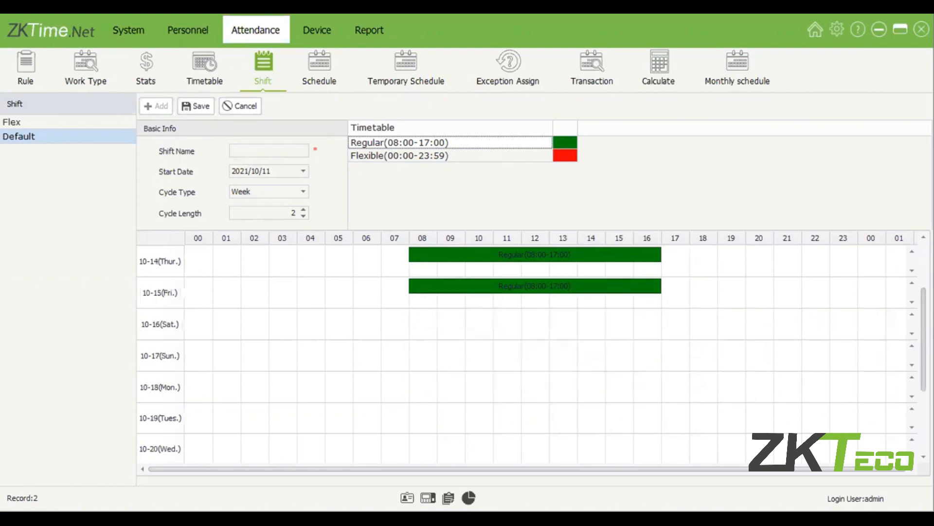
{"action": "scroll", "coordinate": [535, 355], "scroll_direction": "down", "scroll_amount": 2}
{"action": "left_click_drag", "start_coordinate": [564, 155], "coordinate": [426, 319]}
{"action": "left_click_drag", "start_coordinate": [563, 157], "coordinate": [532, 349]}
{"action": "left_click_drag", "start_coordinate": [563, 156], "coordinate": [524, 453]}
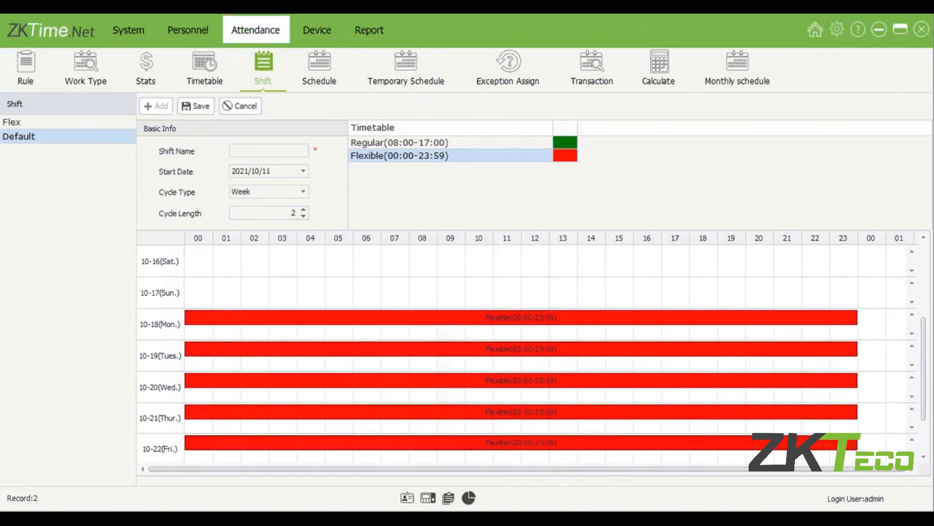
Name the new shift 2 and save it
{"action": "scroll", "coordinate": [520, 350], "scroll_direction": "down", "scroll_amount": 2}
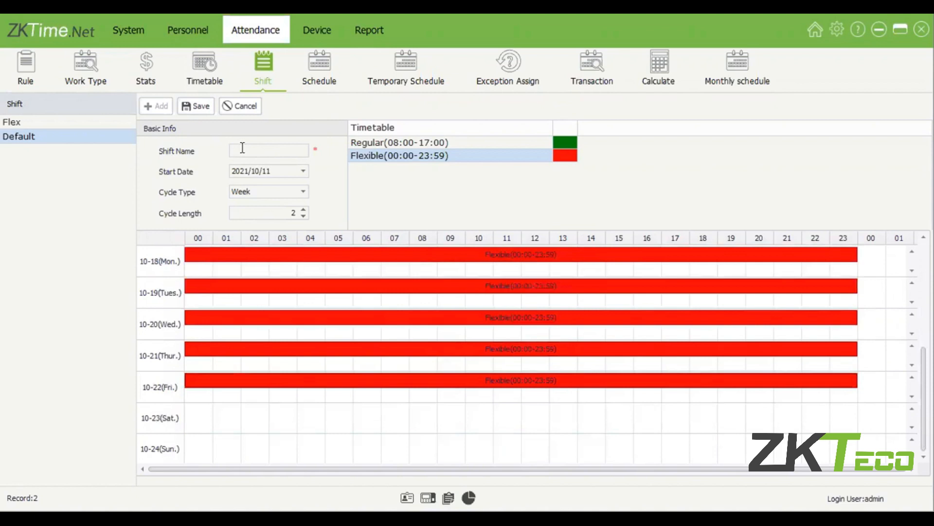
{"action": "left_click", "coordinate": [242, 147]}
{"action": "type", "text": "2"}
{"action": "left_click", "coordinate": [195, 106]}
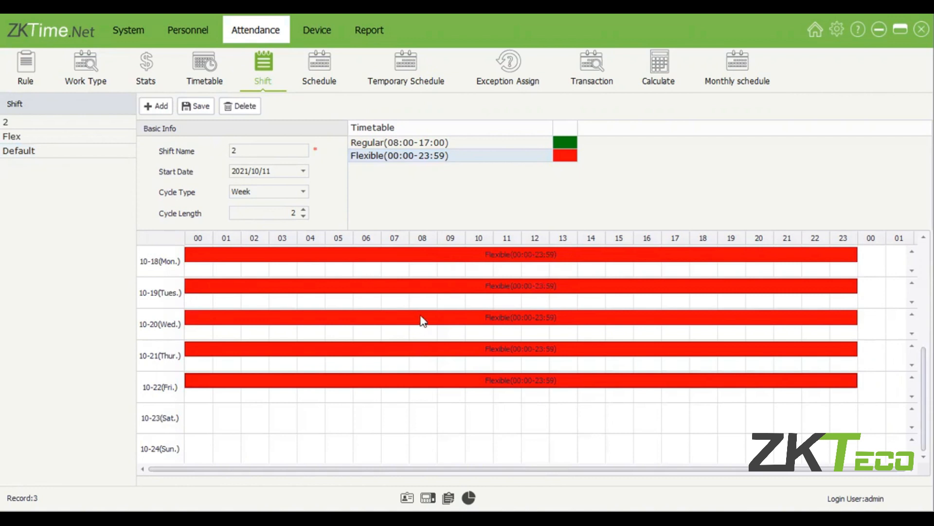
Review both weeks of shift 2 and the available cycle types
{"action": "scroll", "coordinate": [421, 320], "scroll_direction": "up", "scroll_amount": 3}
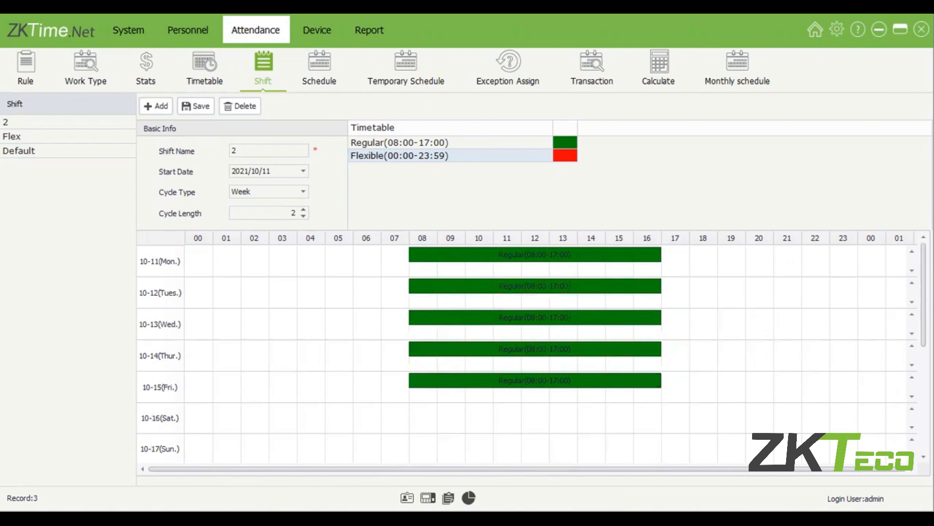
{"action": "scroll", "coordinate": [559, 355], "scroll_direction": "down", "scroll_amount": 1}
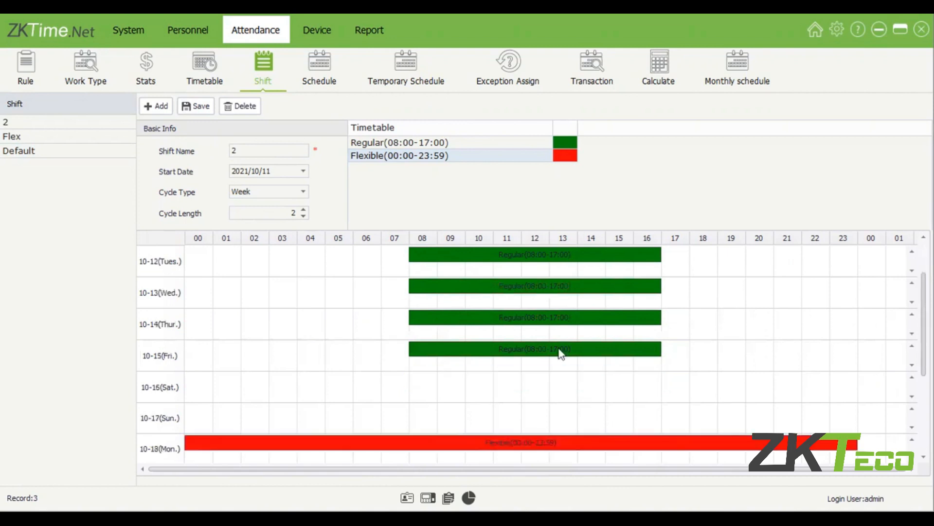
{"action": "scroll", "coordinate": [425, 392], "scroll_direction": "down", "scroll_amount": 2}
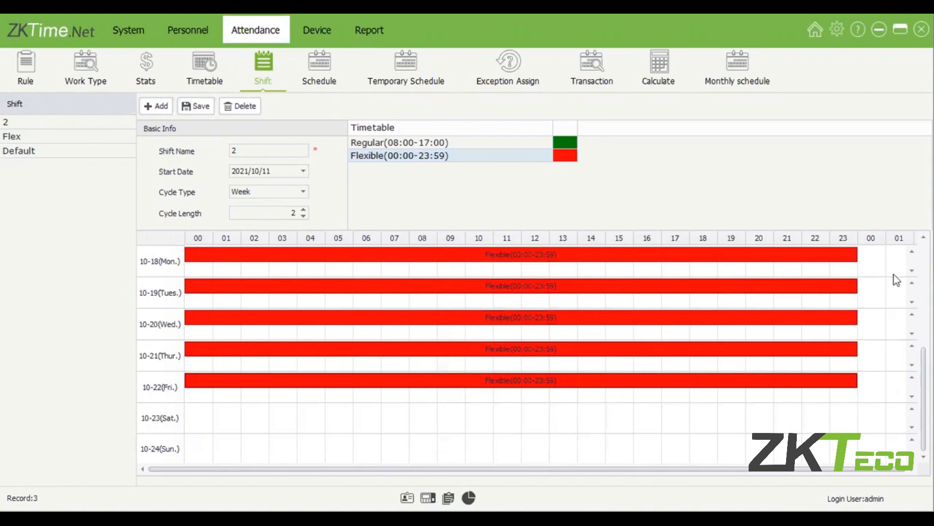
{"action": "scroll", "coordinate": [490, 266], "scroll_direction": "up", "scroll_amount": 3}
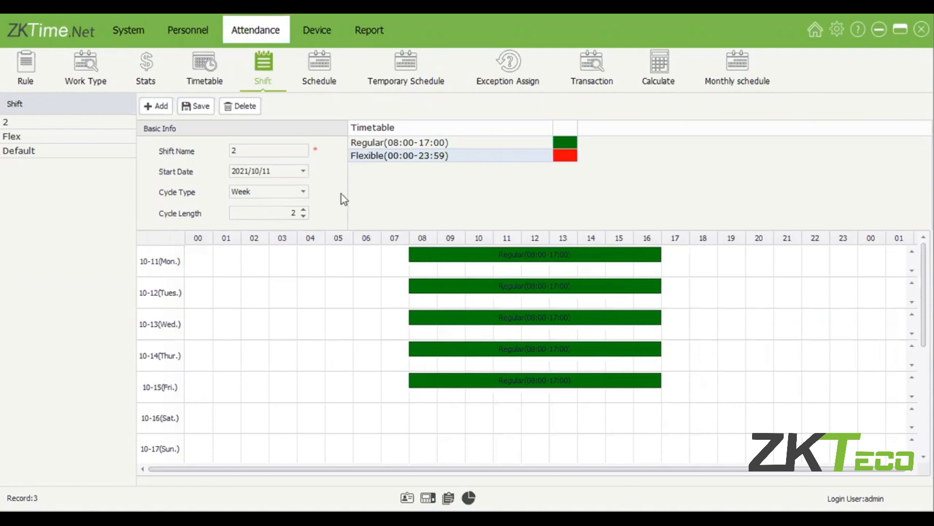
{"action": "left_click", "coordinate": [304, 192]}
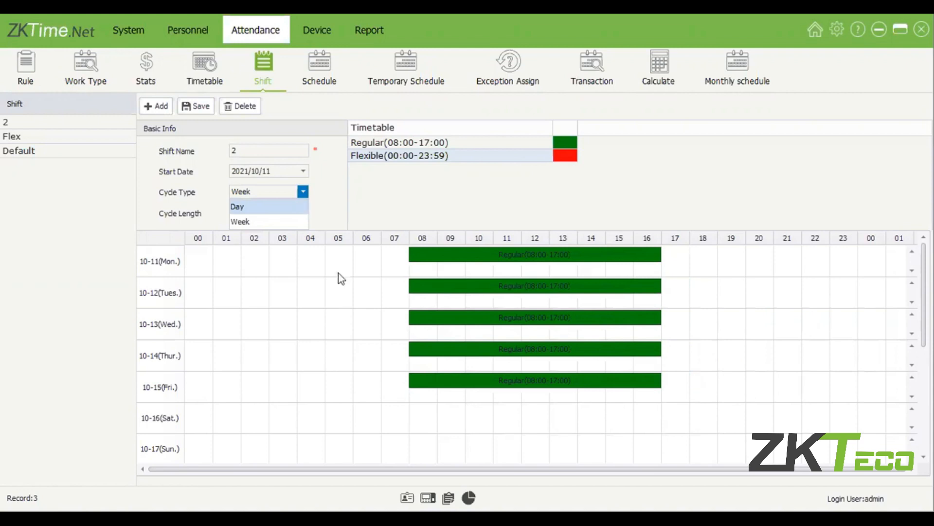
{"action": "key", "text": "Return"}
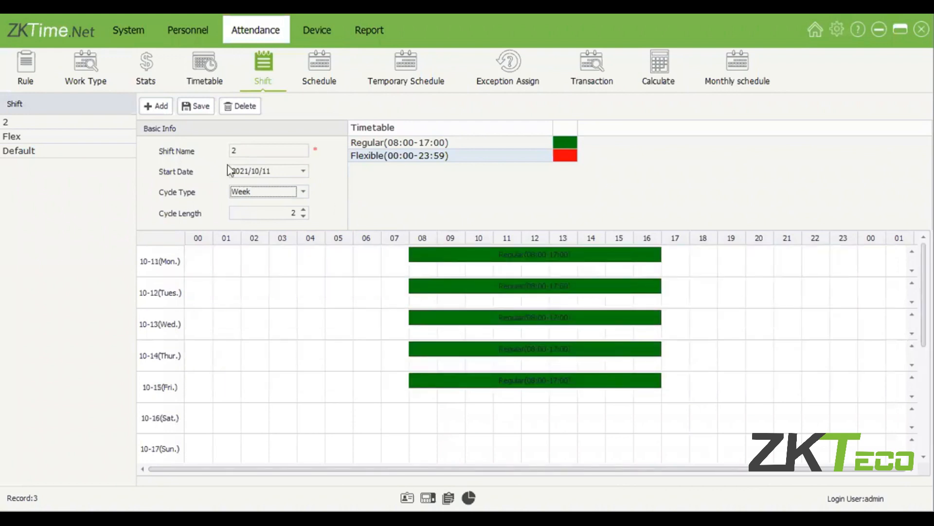
Show the schedule assignments of all three shifts: Default, Flex and 2
{"action": "left_click", "coordinate": [312, 60]}
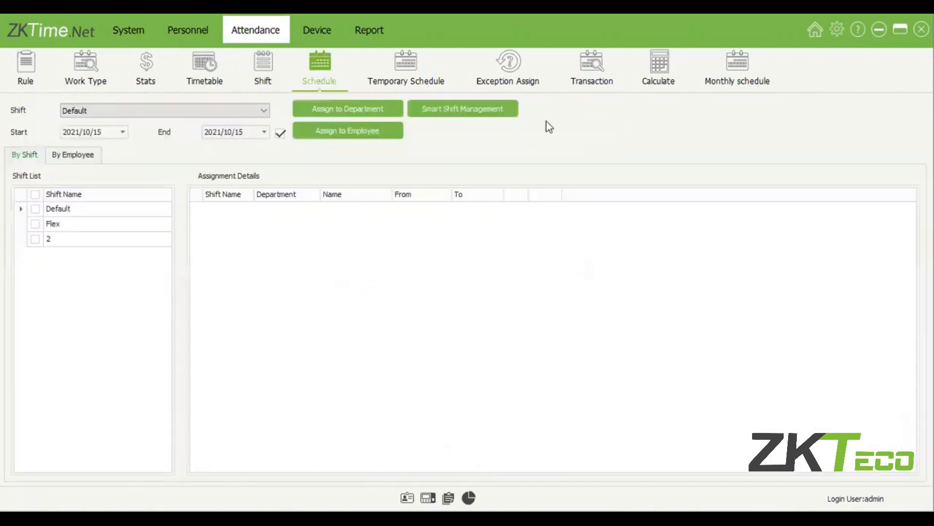
{"action": "left_click", "coordinate": [464, 118]}
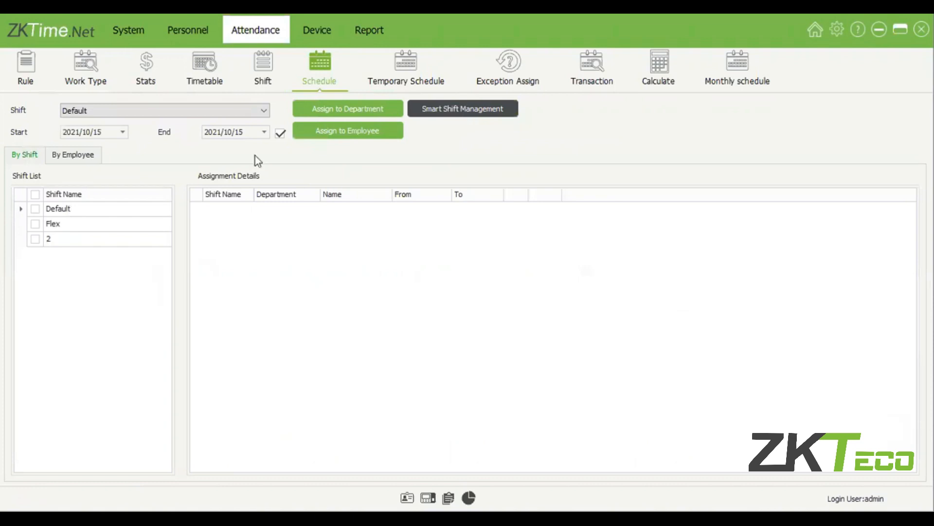
{"action": "left_click", "coordinate": [128, 211]}
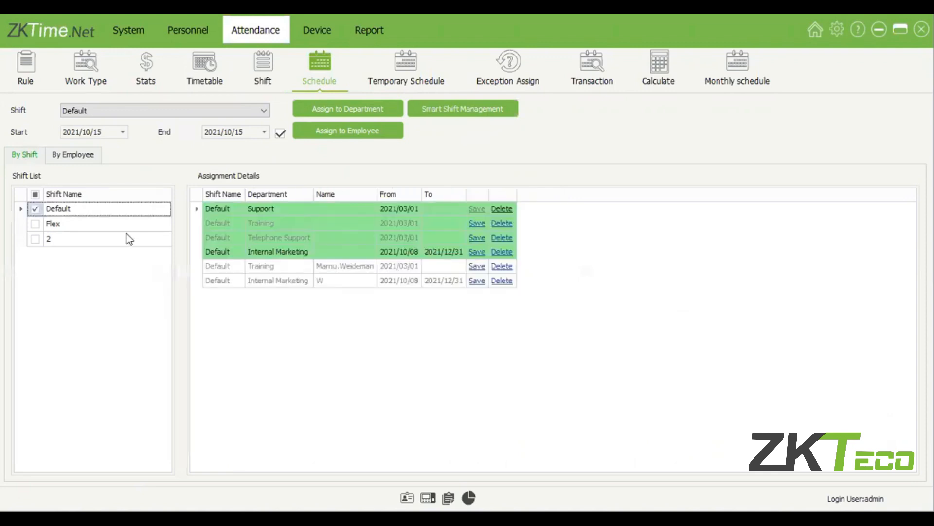
{"action": "left_click", "coordinate": [117, 223]}
{"action": "left_click", "coordinate": [35, 194]}
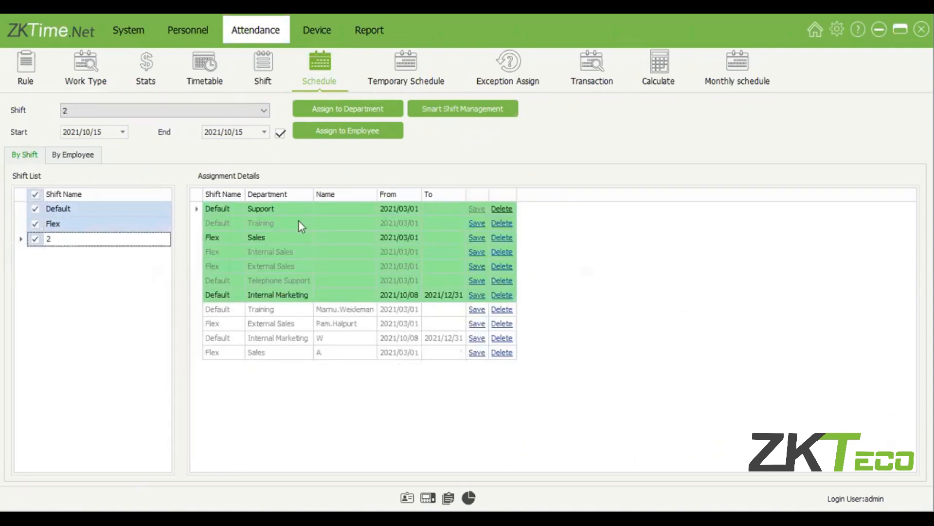
{"action": "left_click", "coordinate": [35, 195]}
{"action": "left_click", "coordinate": [36, 193]}
Examine the department-level shift assignments for Support, Sales and Internal Marketing
{"action": "left_click", "coordinate": [253, 295]}
{"action": "left_click", "coordinate": [252, 213]}
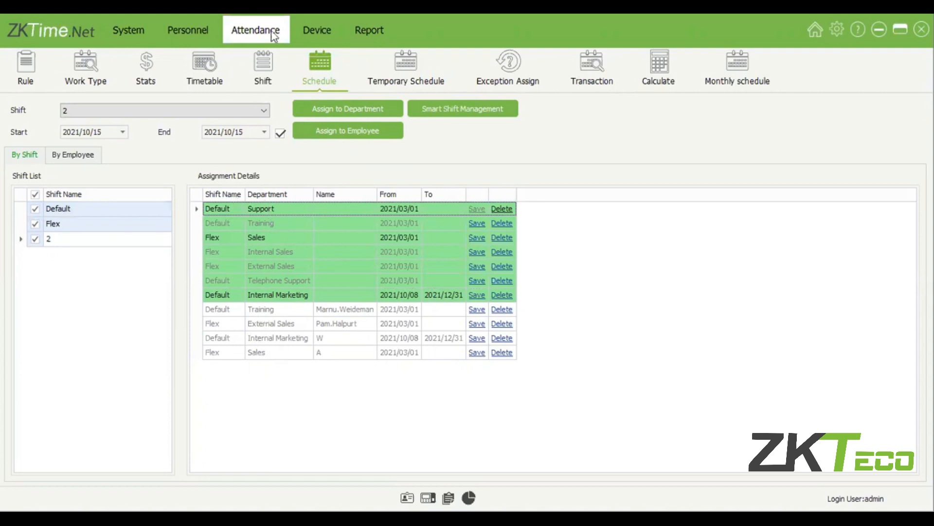
{"action": "left_click", "coordinate": [284, 239]}
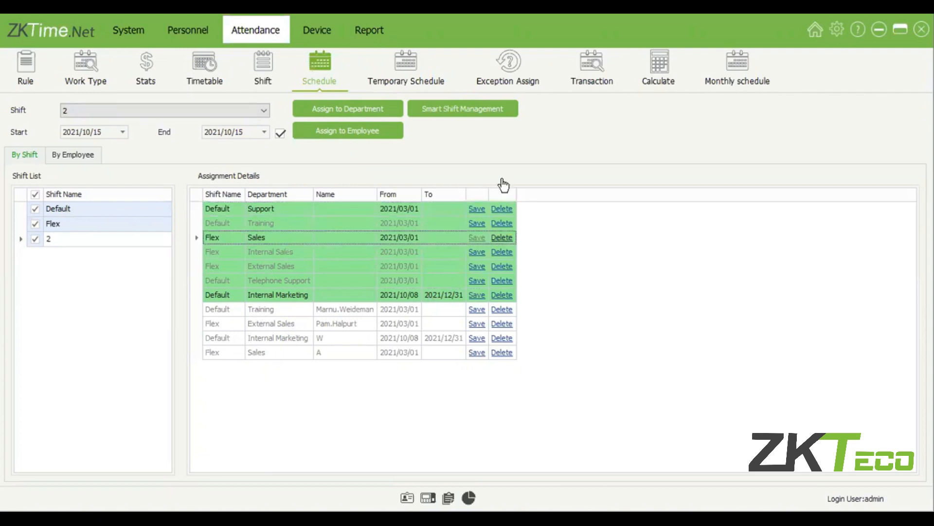
{"action": "left_click", "coordinate": [308, 297]}
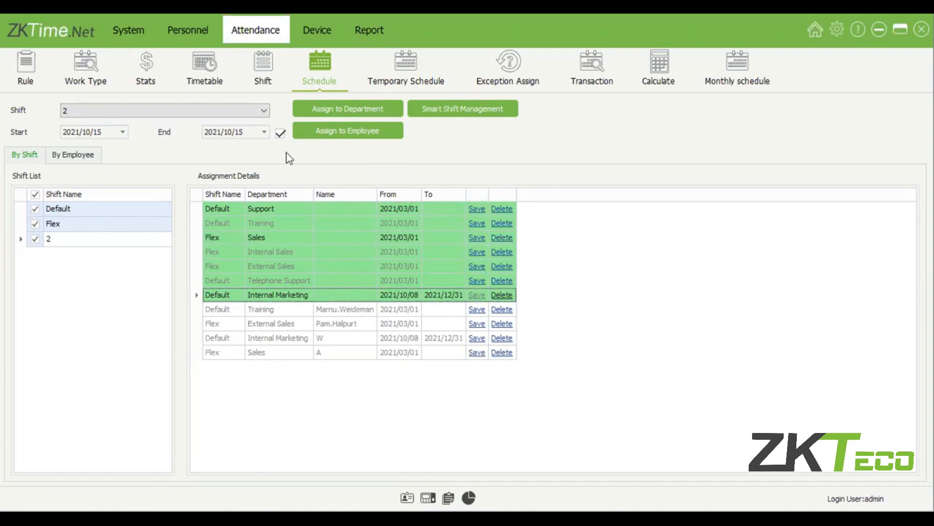
Set the assignment's start date to 2020/10/01 and disable its end date, keeping shift 2 selected
{"action": "left_click", "coordinate": [123, 132]}
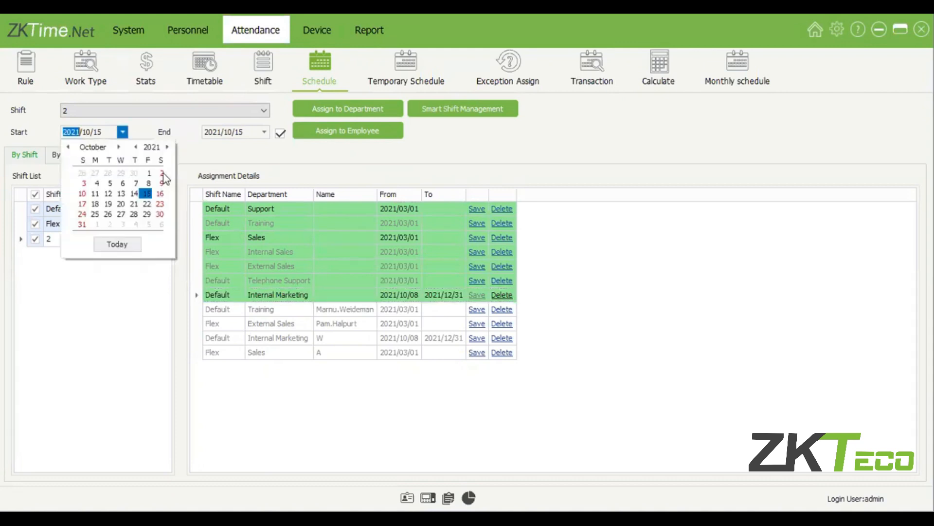
{"action": "left_click", "coordinate": [135, 147]}
{"action": "left_click", "coordinate": [136, 178]}
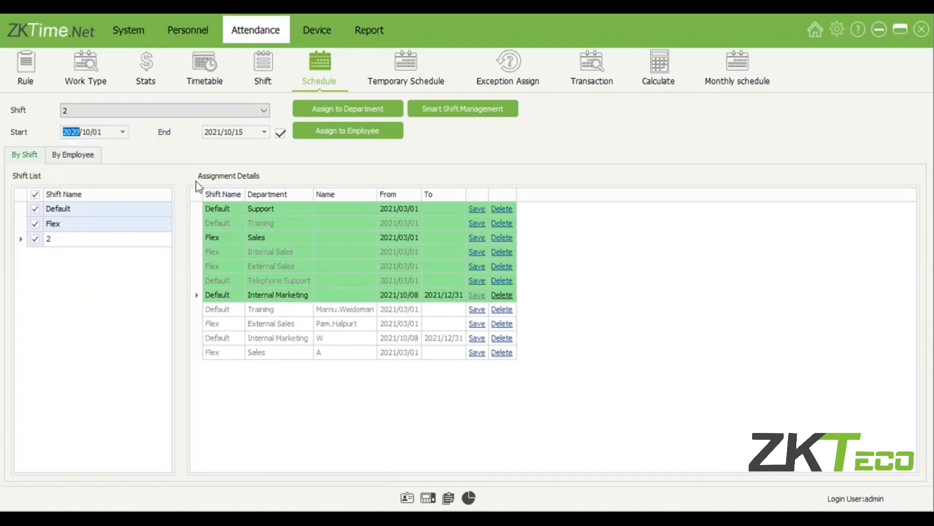
{"action": "left_click", "coordinate": [281, 135]}
{"action": "left_click", "coordinate": [255, 110]}
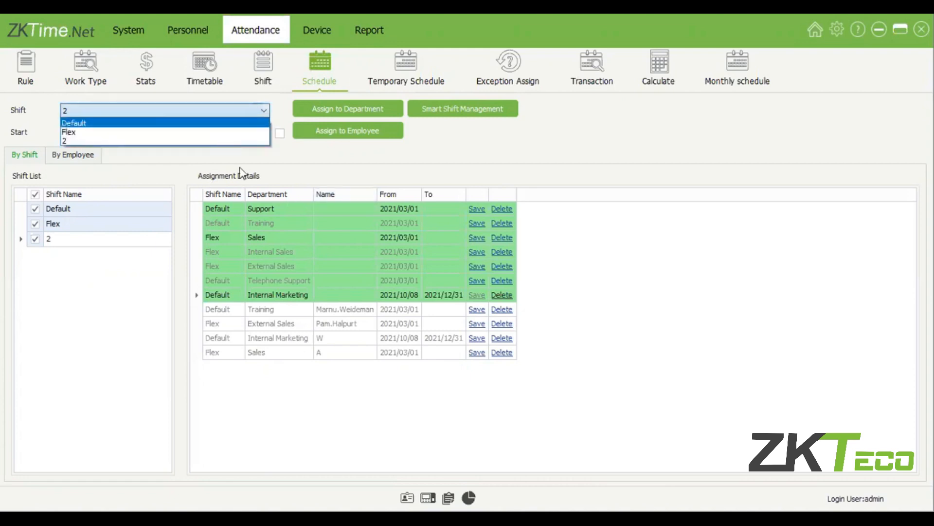
{"action": "left_click", "coordinate": [303, 156]}
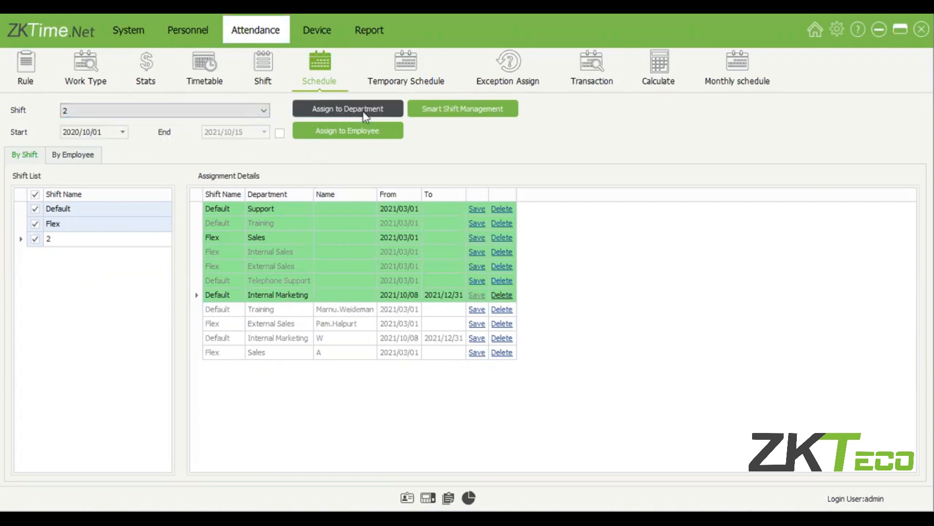
Assign shift 2 to the individual employee listed directly under the Marketing department
{"action": "left_click", "coordinate": [350, 134]}
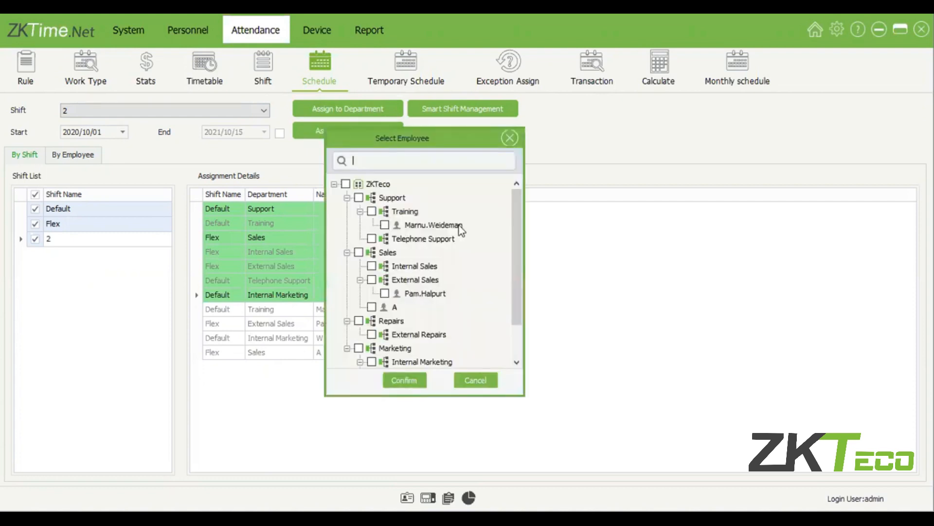
{"action": "scroll", "coordinate": [436, 257], "scroll_direction": "down", "scroll_amount": 1}
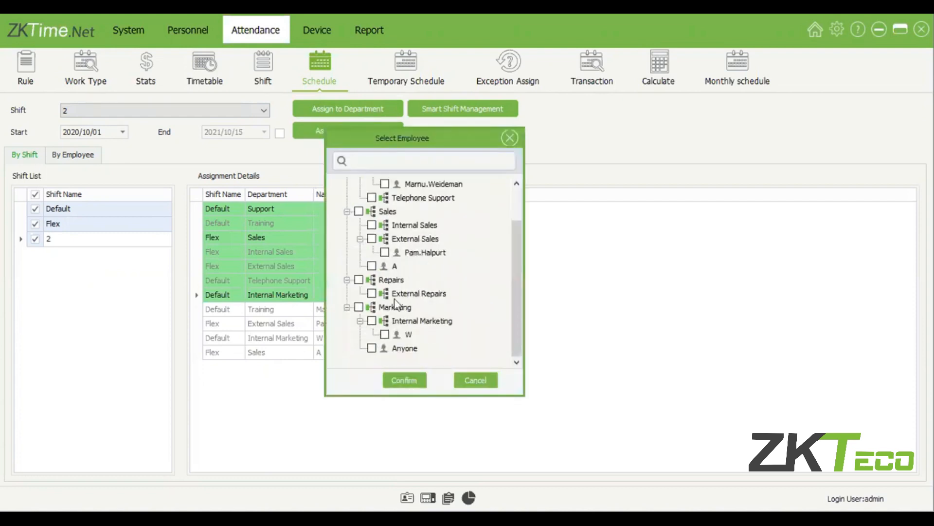
{"action": "double_click", "coordinate": [376, 307]}
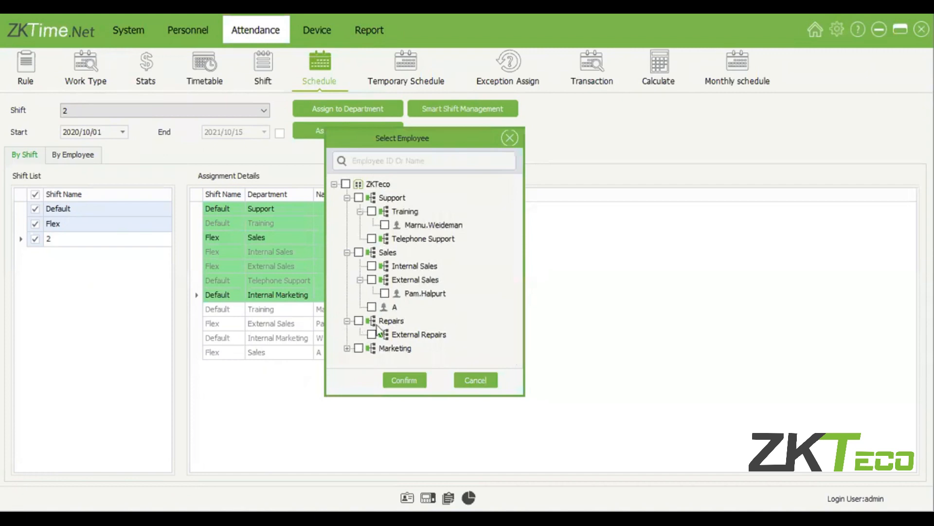
{"action": "left_click", "coordinate": [347, 348]}
{"action": "scroll", "coordinate": [443, 284], "scroll_direction": "down", "scroll_amount": 1}
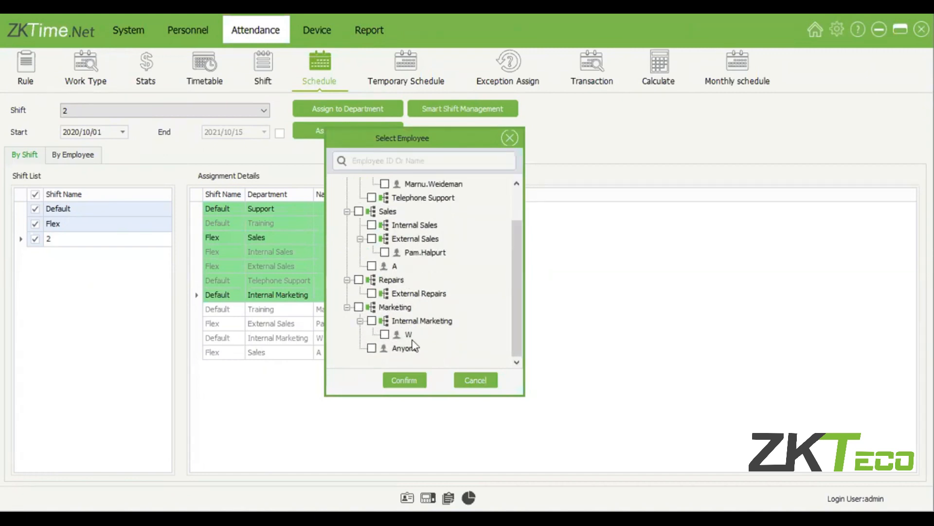
{"action": "left_click", "coordinate": [373, 348]}
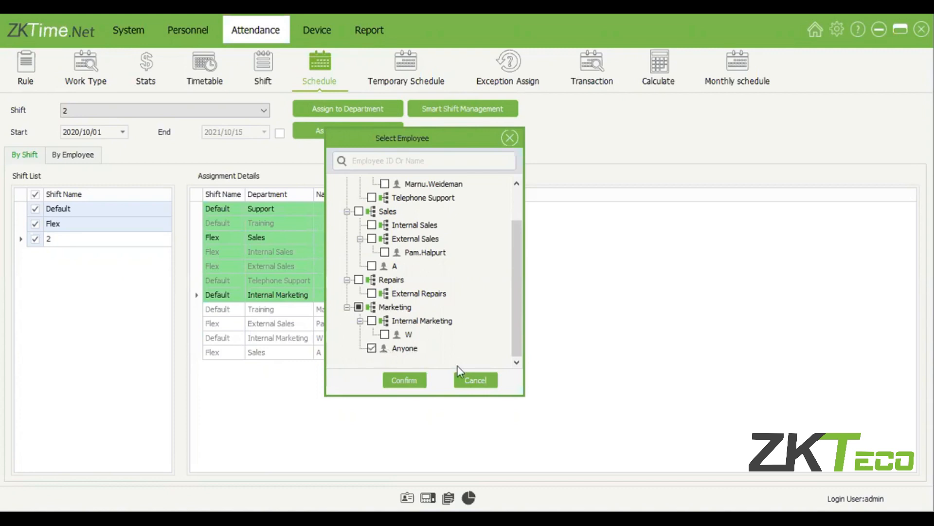
{"action": "left_click", "coordinate": [403, 381]}
Delete the Marketing employee's shift 2 assignment from the assignment details
{"action": "left_click", "coordinate": [230, 340]}
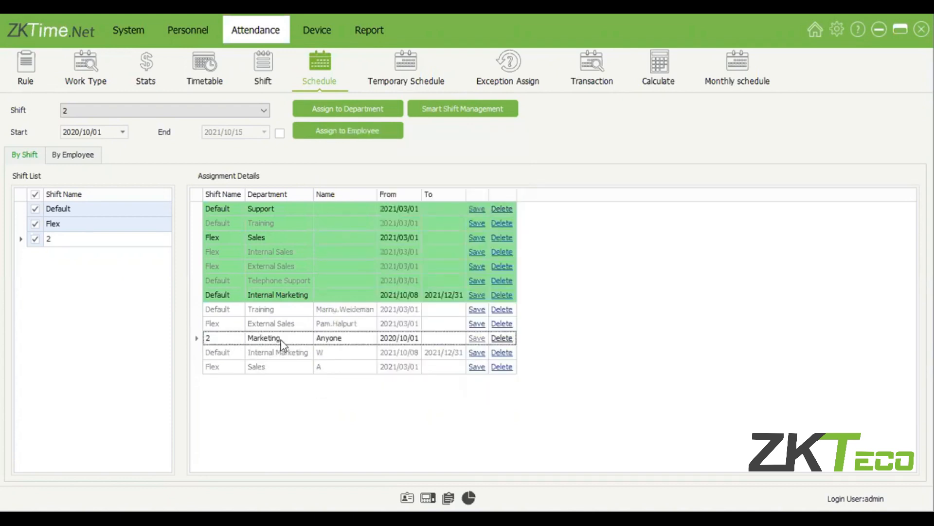
{"action": "left_click", "coordinate": [394, 341]}
{"action": "left_click", "coordinate": [428, 338]}
{"action": "left_click", "coordinate": [493, 339]}
{"action": "left_click", "coordinate": [501, 337]}
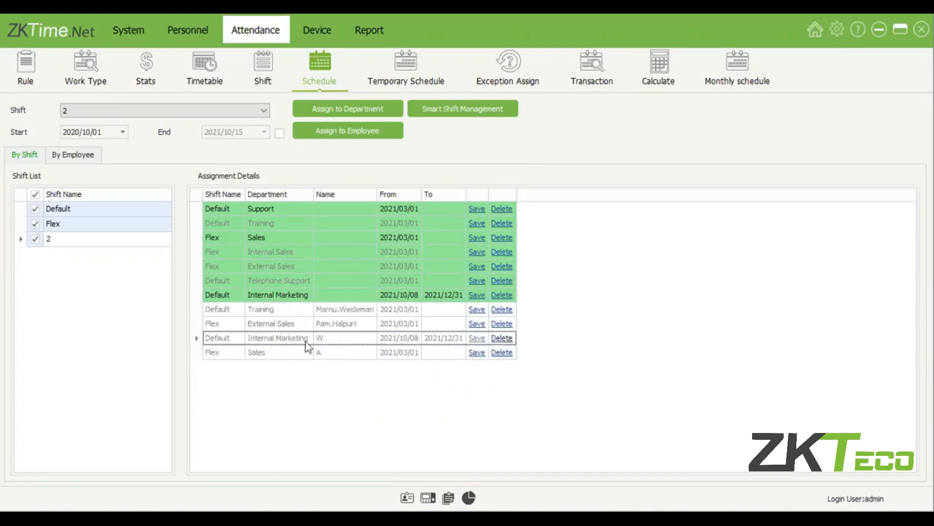
Assign shift 2 to the Marketing department together with its Internal Marketing subdepartment
{"action": "left_click", "coordinate": [376, 110]}
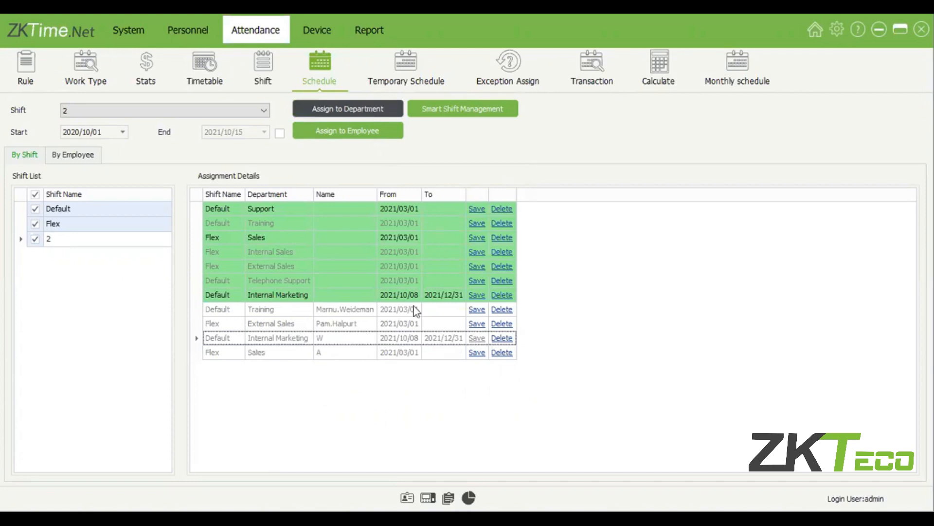
{"action": "left_click", "coordinate": [376, 307]}
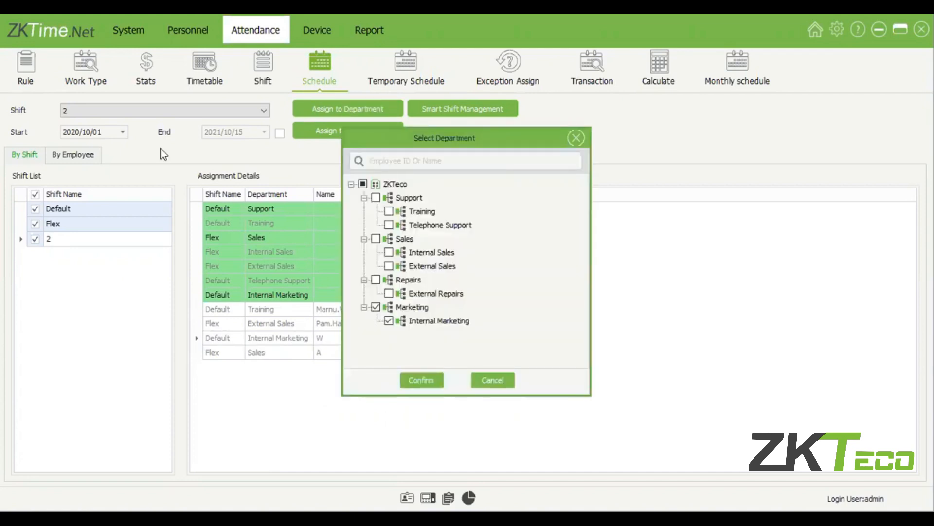
{"action": "left_click", "coordinate": [423, 381]}
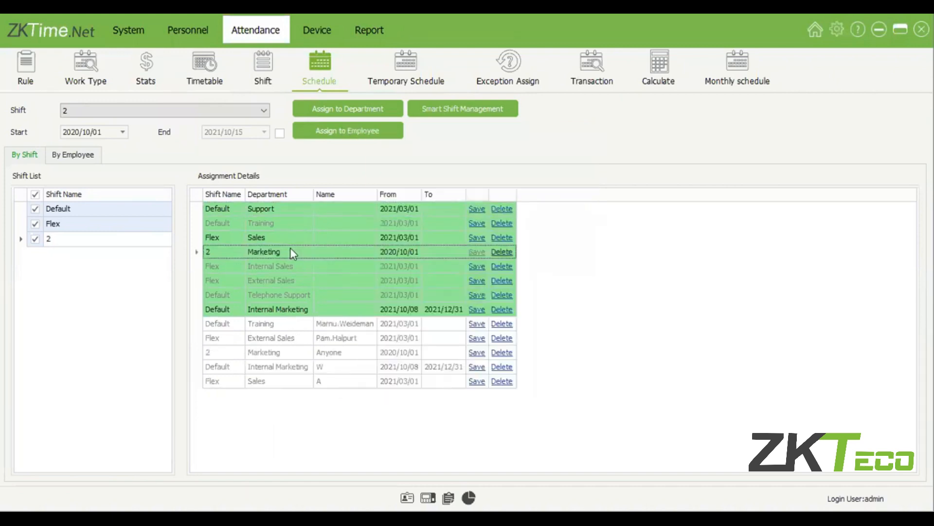
Compare the employee-level assignment rows for Marketing and Internal Marketing, checking how the optional end date is enabled and disabled
{"action": "left_click", "coordinate": [200, 355]}
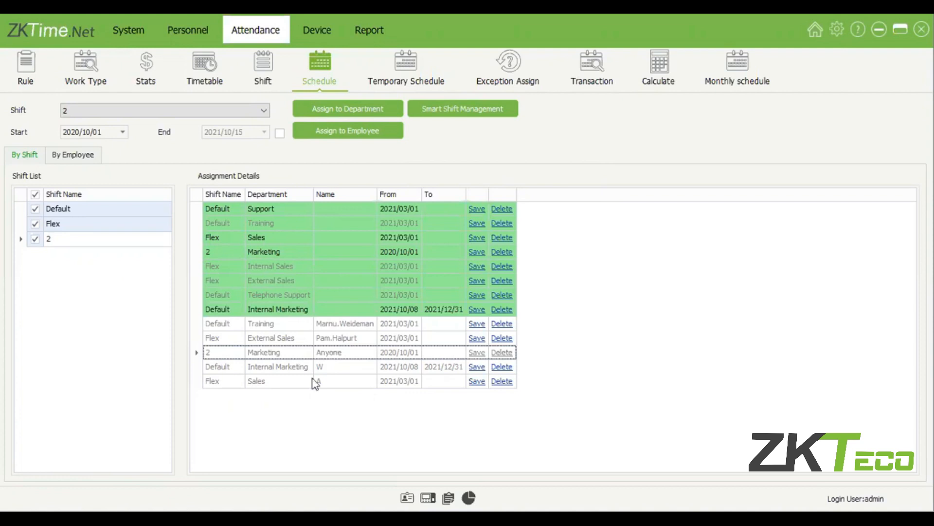
{"action": "left_click", "coordinate": [299, 369]}
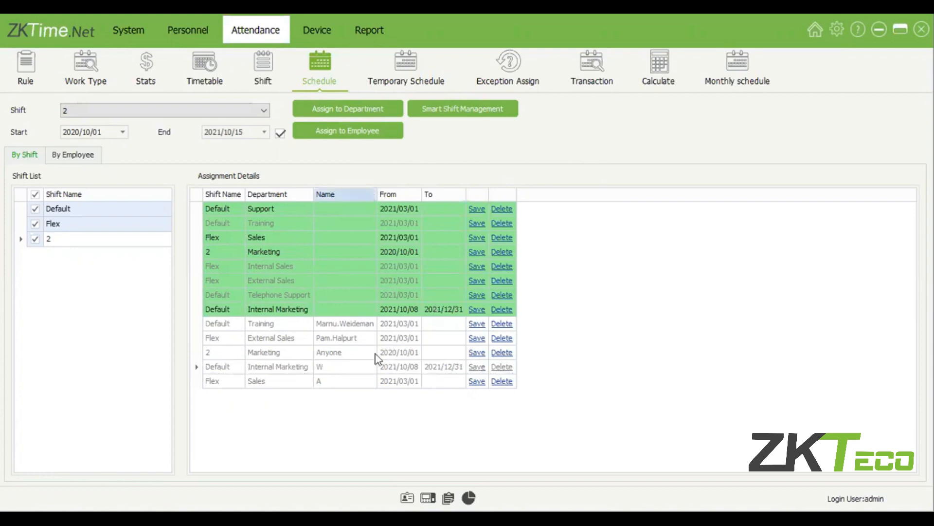
{"action": "left_click", "coordinate": [281, 134]}
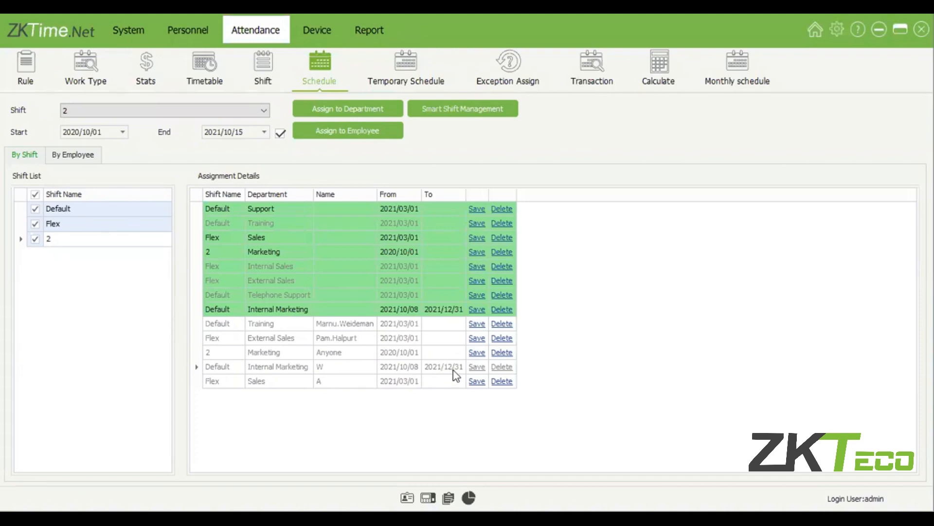
{"action": "left_click", "coordinate": [285, 367]}
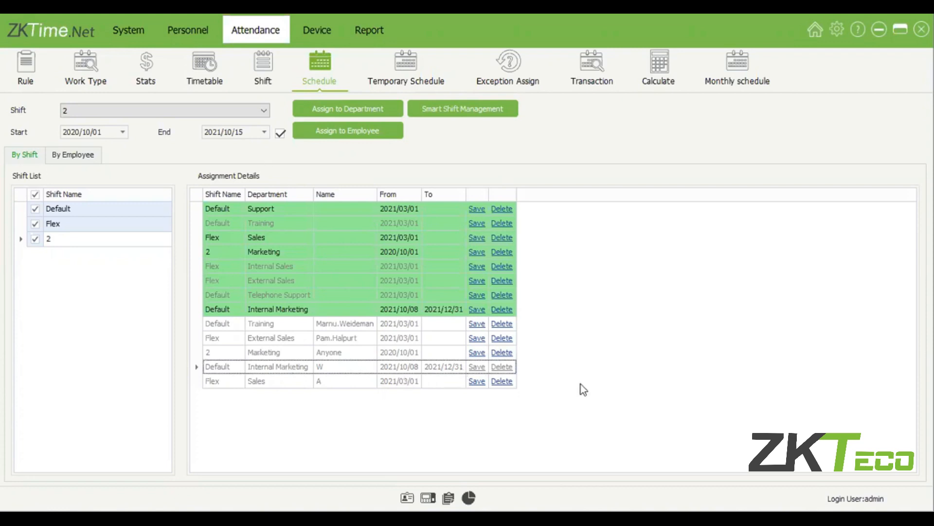
{"action": "left_click", "coordinate": [279, 134]}
{"action": "left_click", "coordinate": [358, 136]}
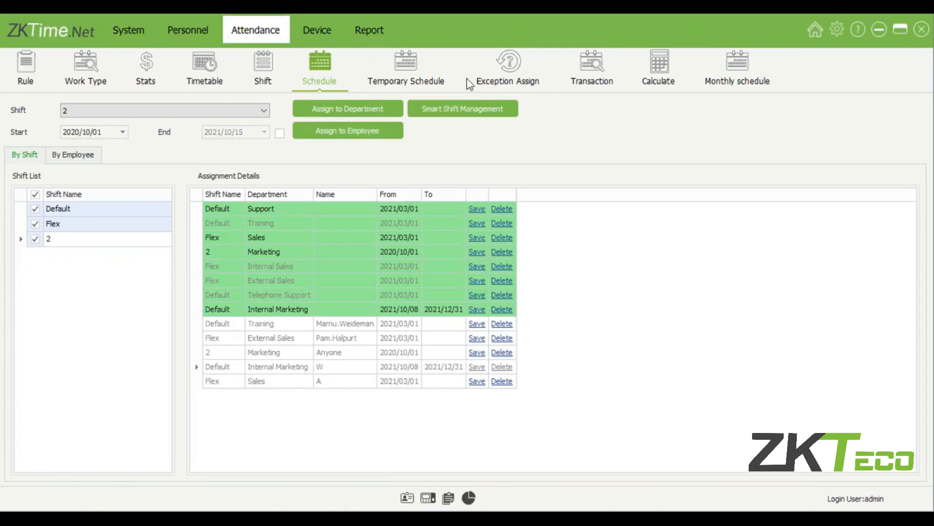
Review the October 2021 temporary schedule calendars of the individual employees in Marketing, Sales and Training
{"action": "left_click", "coordinate": [408, 76]}
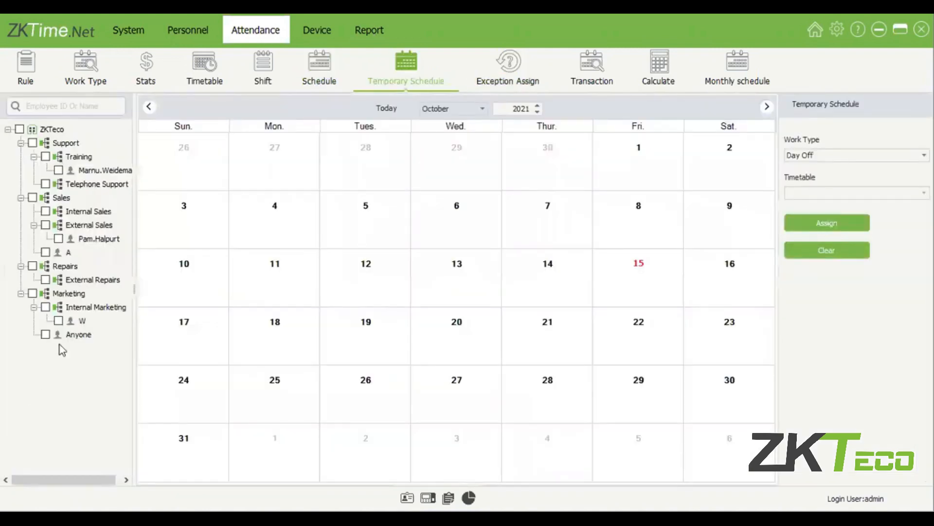
{"action": "left_click", "coordinate": [79, 334]}
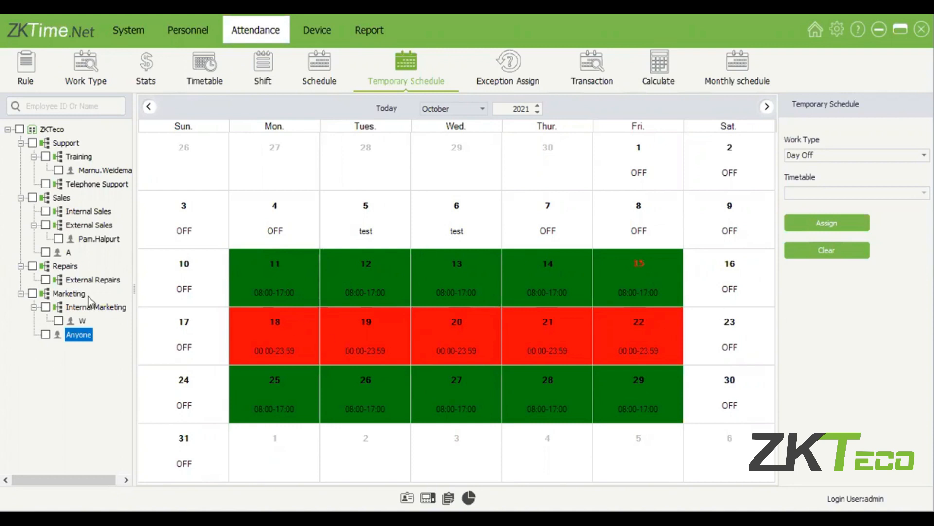
{"action": "left_click", "coordinate": [78, 321]}
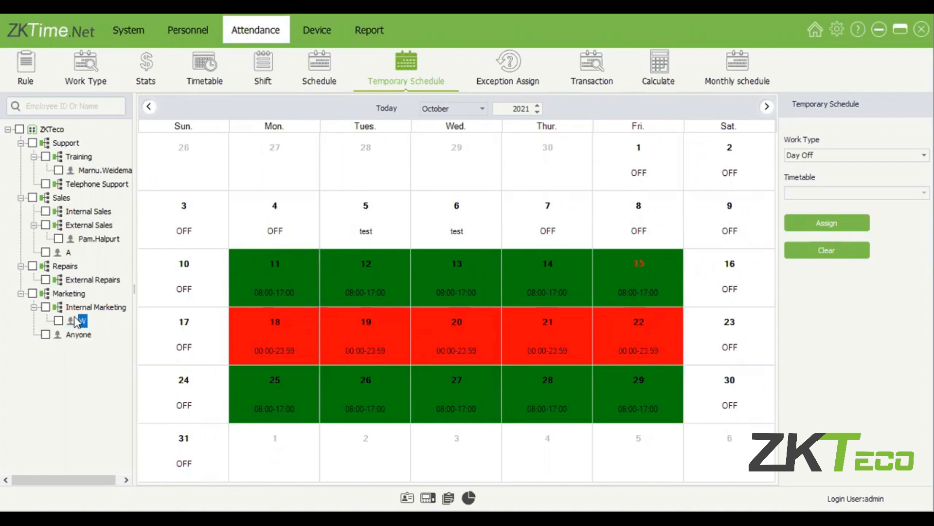
{"action": "left_click", "coordinate": [91, 249]}
{"action": "left_click", "coordinate": [94, 239]}
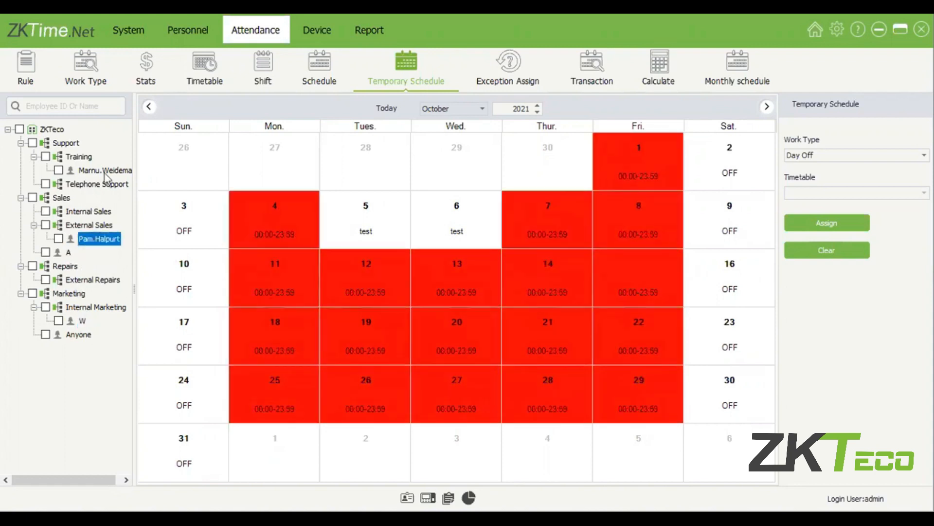
{"action": "left_click", "coordinate": [105, 169]}
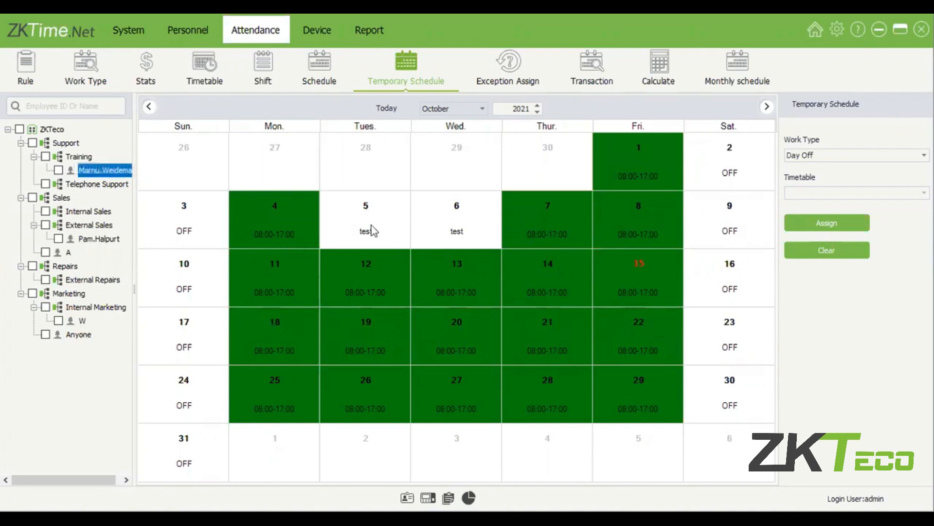
Check the test holidays on 5 and 6 October in the calendars of the Training and Sales employees
{"action": "left_click", "coordinate": [415, 228]}
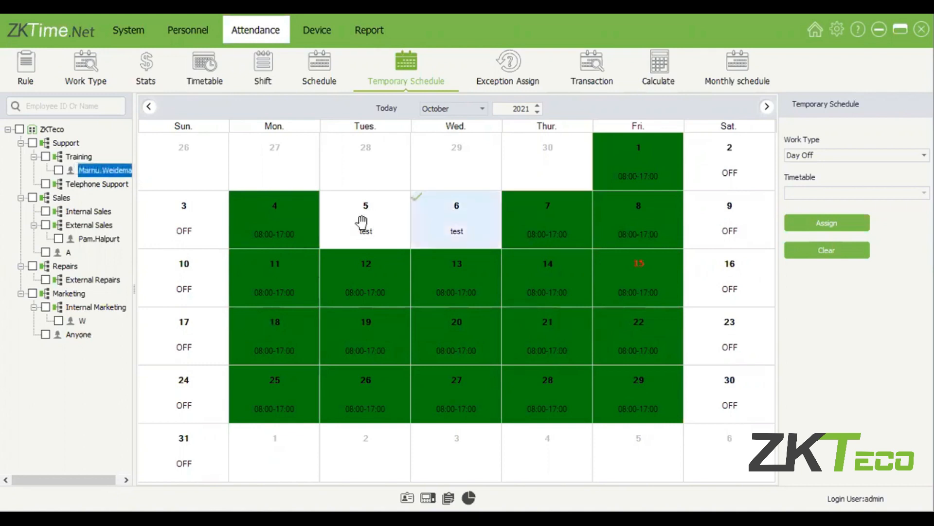
{"action": "left_click", "coordinate": [362, 223]}
{"action": "left_click", "coordinate": [439, 228]}
{"action": "left_click", "coordinate": [99, 238]}
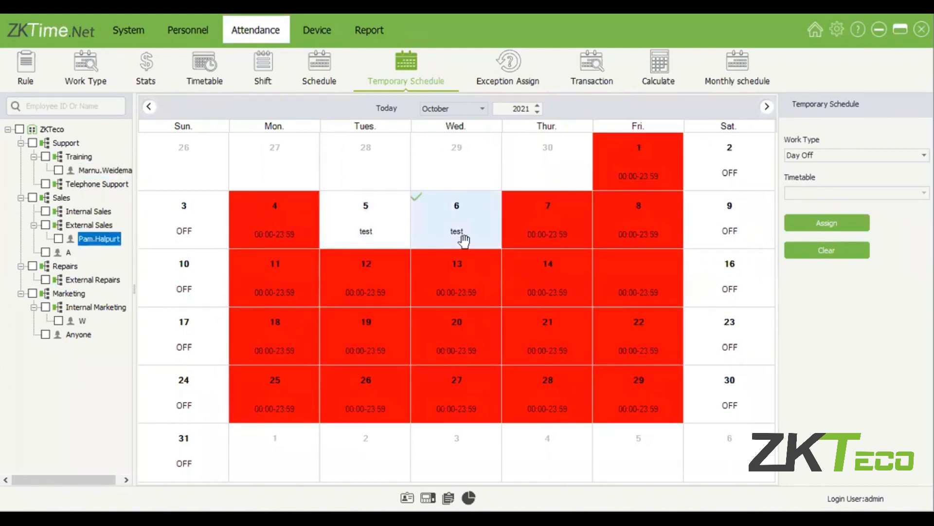
{"action": "key", "text": "Down"}
{"action": "left_click", "coordinate": [342, 240]}
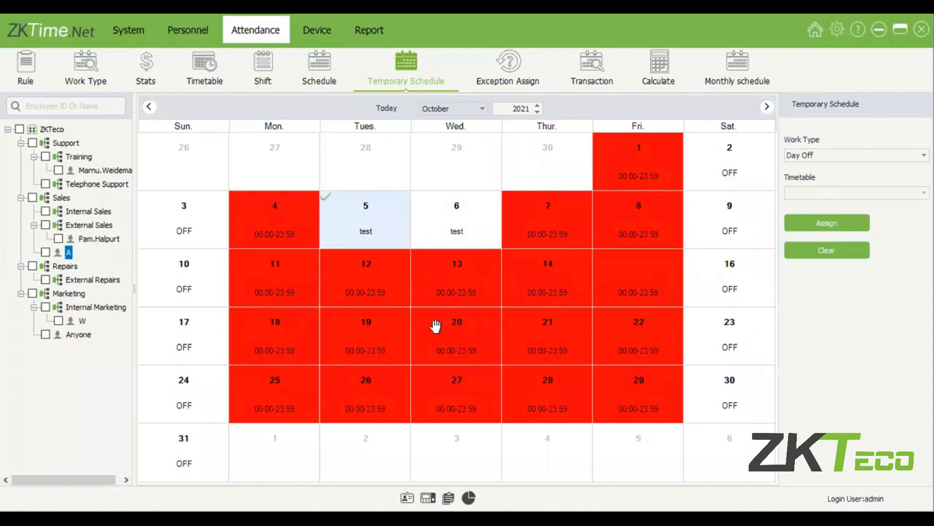
Try a Day Off on 14 October for the employee directly under Marketing, and clear it from the temporary schedule
{"action": "key", "text": "Right"}
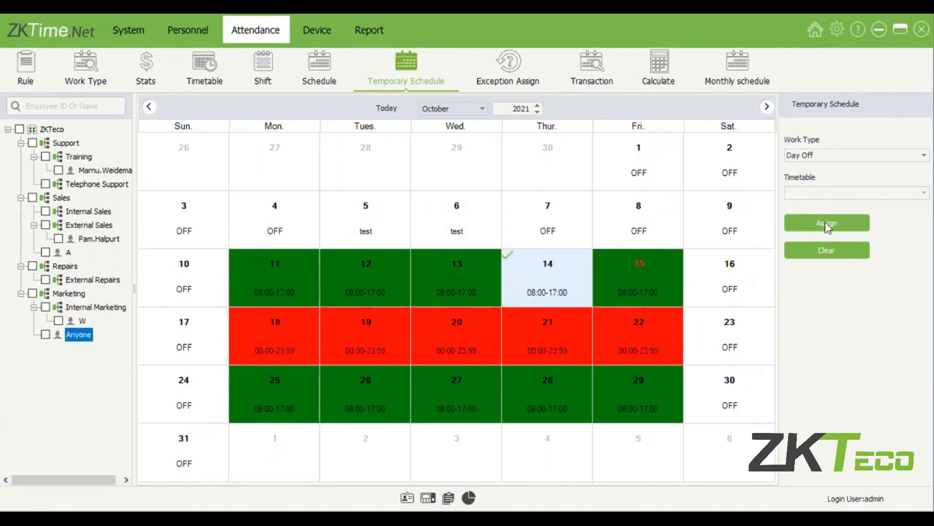
{"action": "left_click", "coordinate": [77, 331]}
{"action": "left_click", "coordinate": [827, 223]}
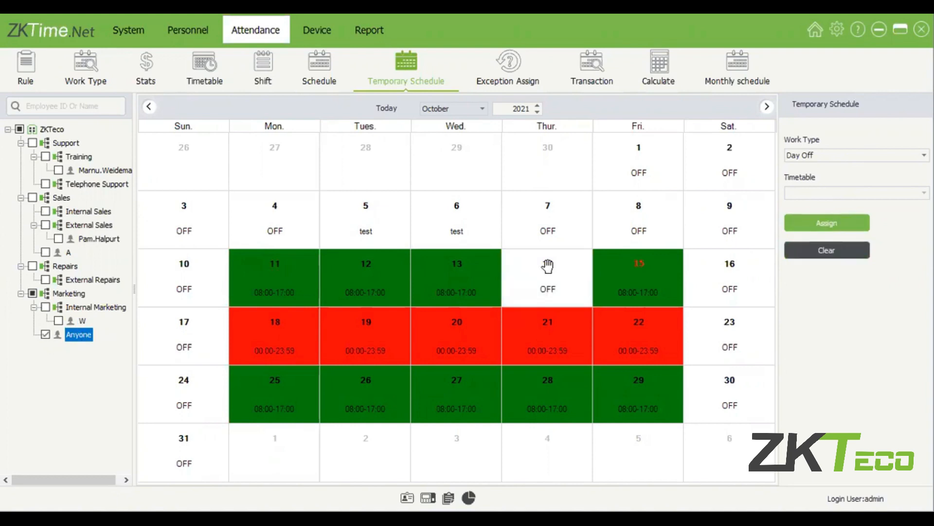
{"action": "left_click", "coordinate": [806, 254]}
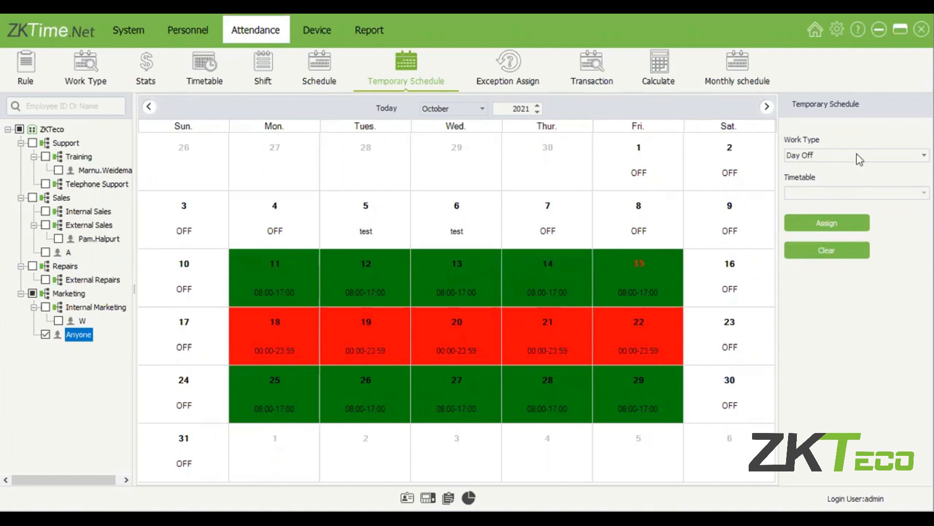
Assign the Marketing employee temporary Normal Work: Flexible (00:00-23:59) on 14 and 28 October, Regular (08:00-17:00) on 21 October
{"action": "left_click", "coordinate": [839, 196]}
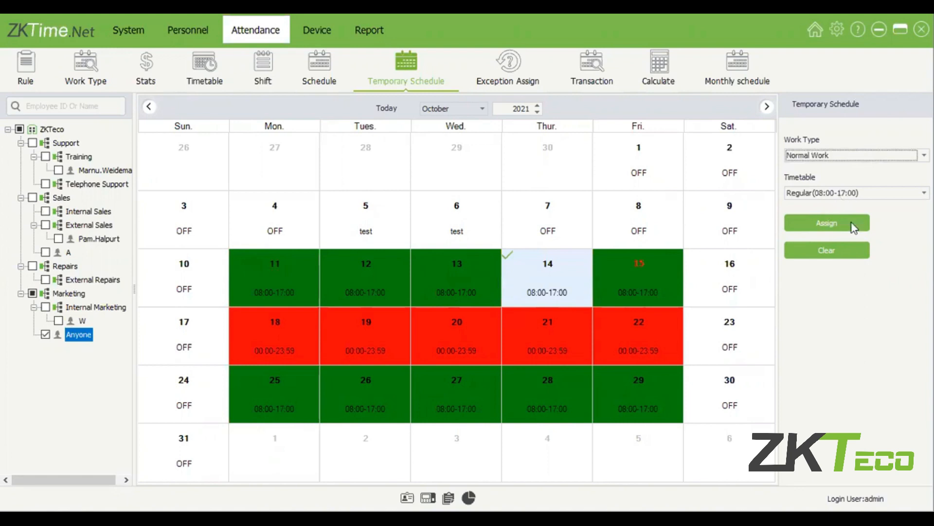
{"action": "left_click", "coordinate": [837, 193]}
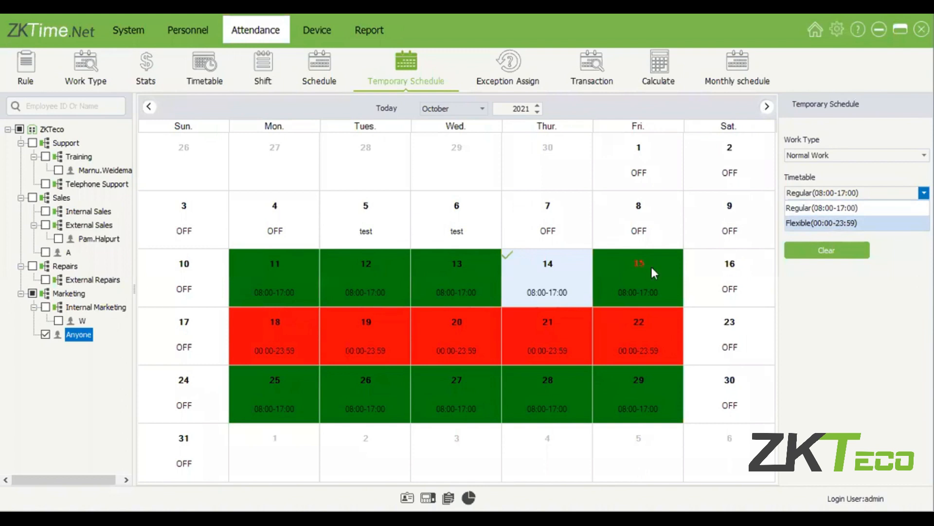
{"action": "left_click", "coordinate": [839, 223]}
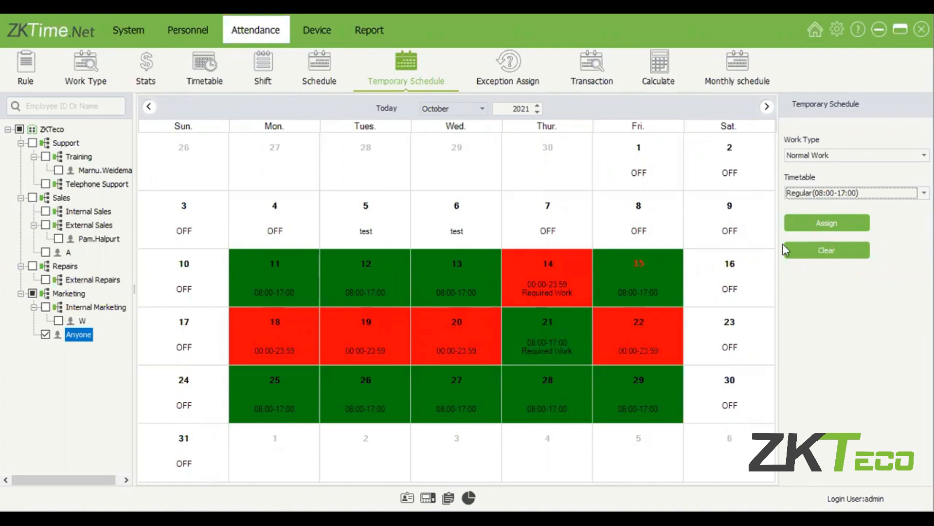
{"action": "left_click", "coordinate": [547, 394]}
{"action": "left_click", "coordinate": [813, 226]}
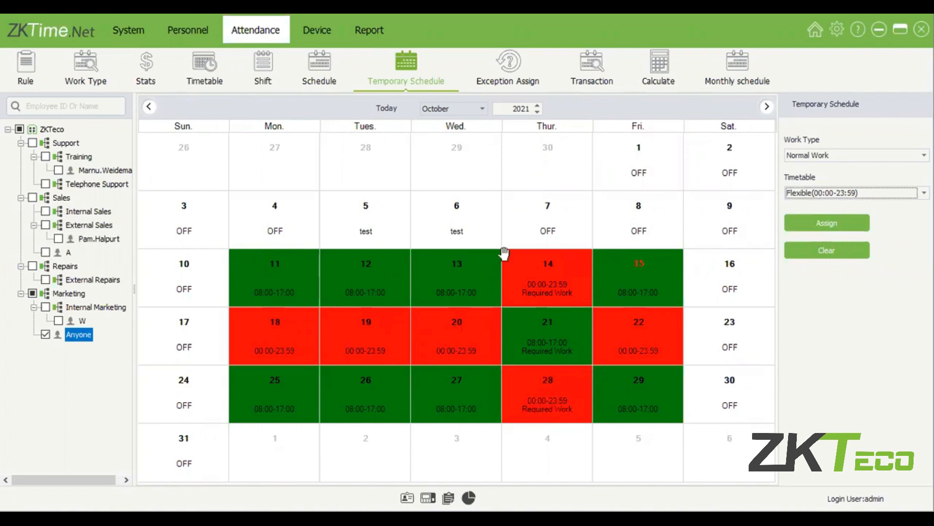
Clear the Marketing employee's temporary schedules on 14, 21 and 28 October
{"action": "left_click", "coordinate": [568, 265]}
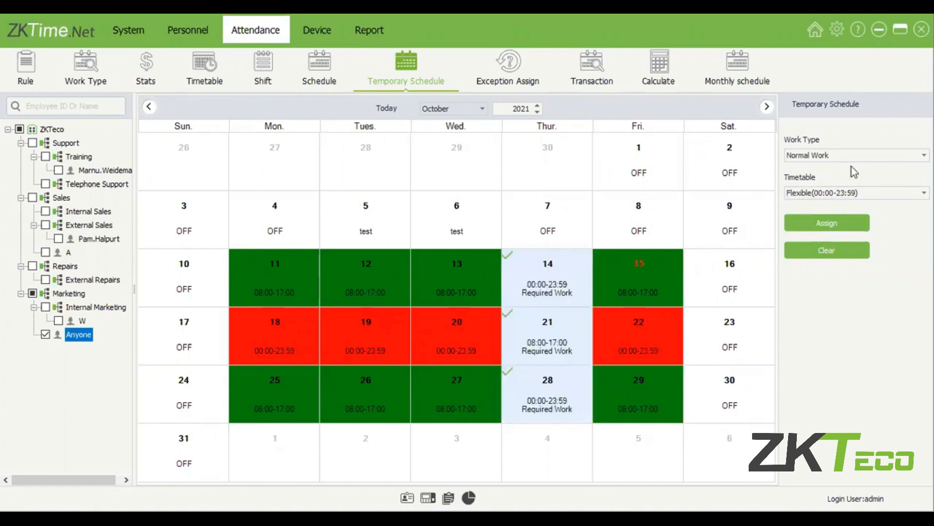
{"action": "left_click", "coordinate": [826, 248]}
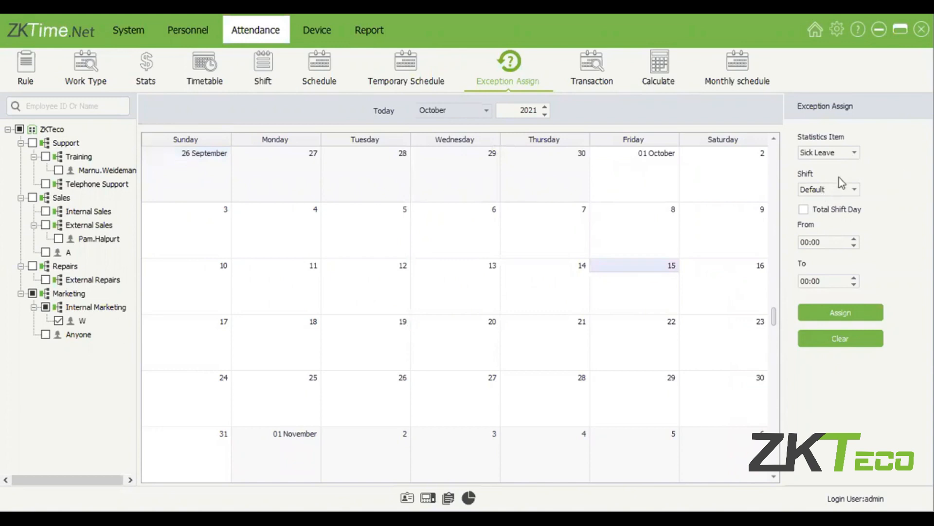
Assign Sick Leave for the total Default shift day on 15 October to the Internal Marketing employee as an exception
{"action": "left_click", "coordinate": [842, 154]}
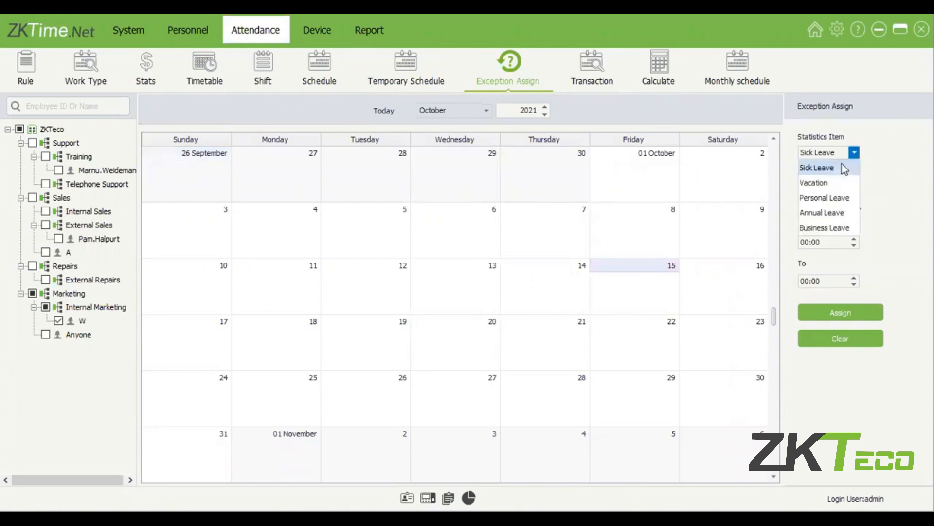
{"action": "left_click", "coordinate": [879, 188]}
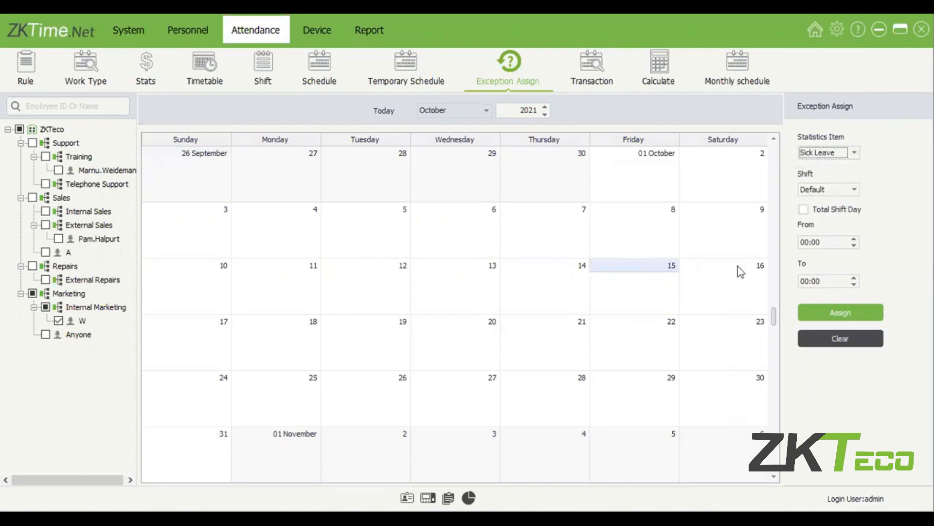
{"action": "left_click", "coordinate": [822, 211]}
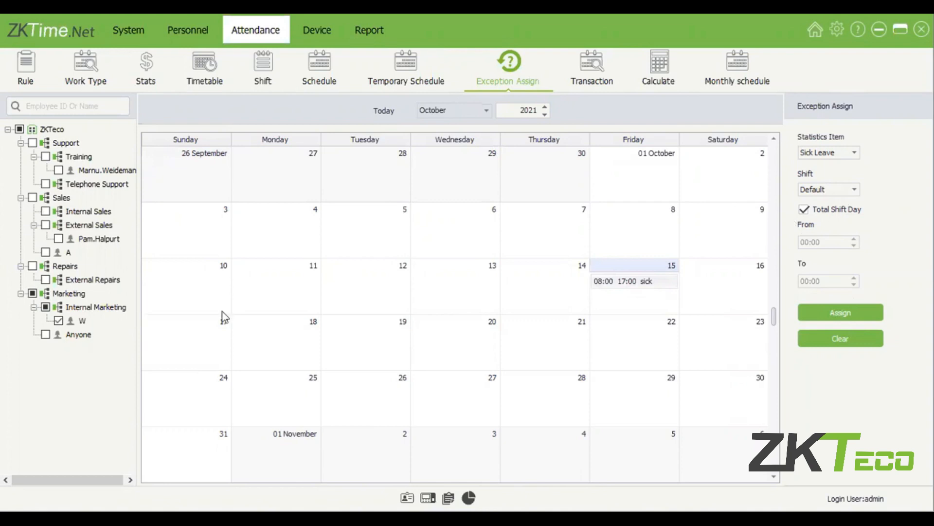
Assign partial-day Sick Leave from 08:00 to 10:00 on 14 October to the Internal Marketing employee, and clear the selected exception
{"action": "left_click", "coordinate": [822, 209]}
{"action": "left_click", "coordinate": [699, 288]}
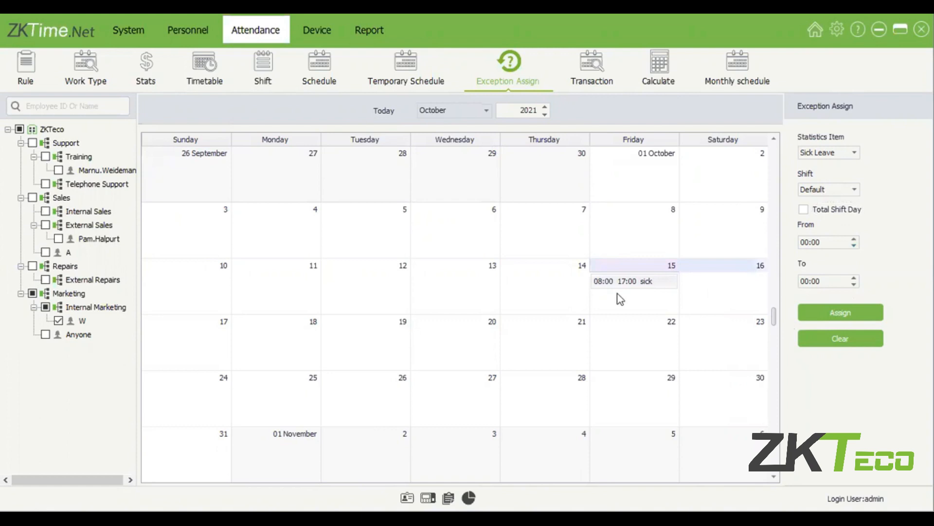
{"action": "left_click", "coordinate": [556, 284]}
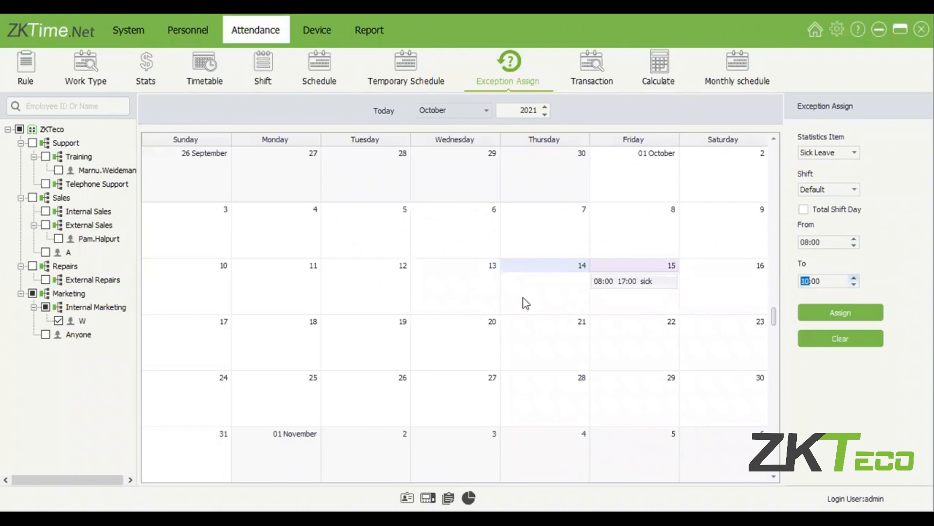
{"action": "key", "text": "Return"}
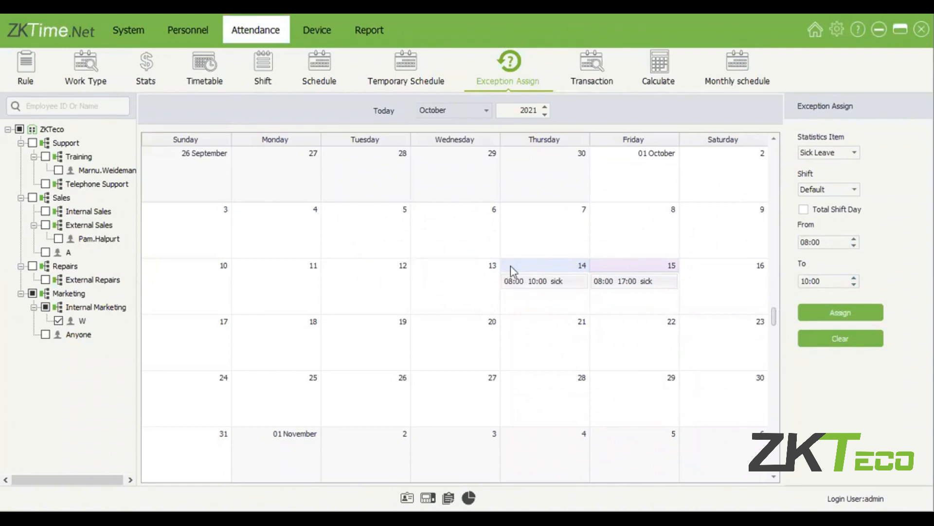
{"action": "left_click", "coordinate": [860, 346]}
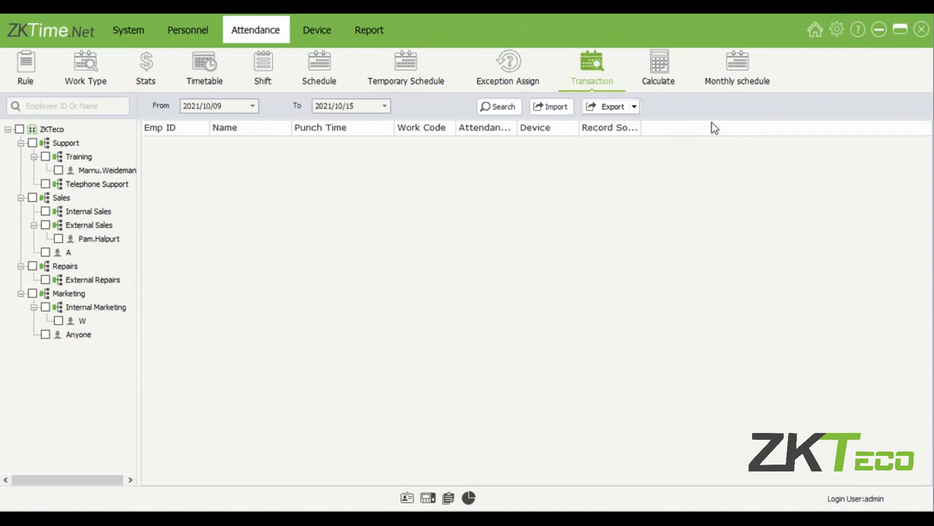
Search the Training and Marketing employees' transactions from 2021/10/01 to 2021/10/15 and examine the Out and Out Back punches
{"action": "left_click", "coordinate": [58, 320]}
{"action": "left_click", "coordinate": [59, 334]}
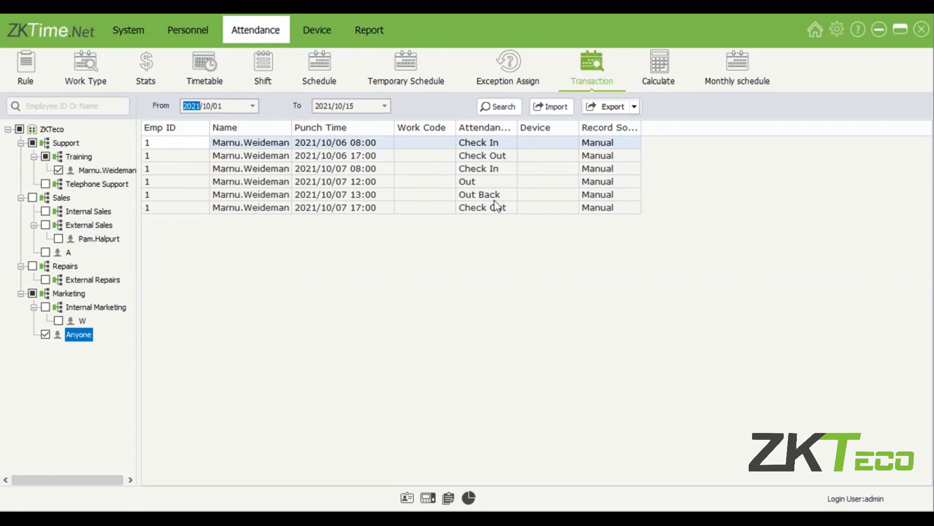
{"action": "left_click", "coordinate": [482, 182]}
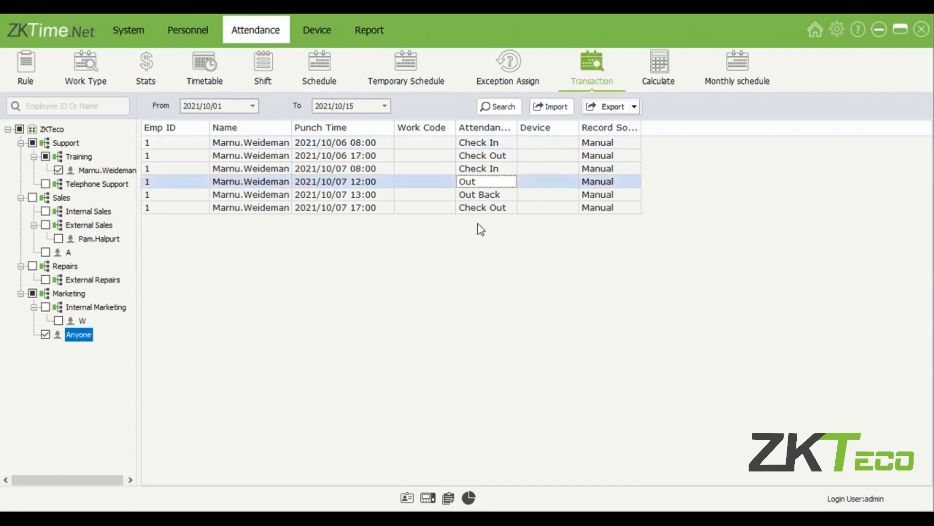
{"action": "key", "text": "Down"}
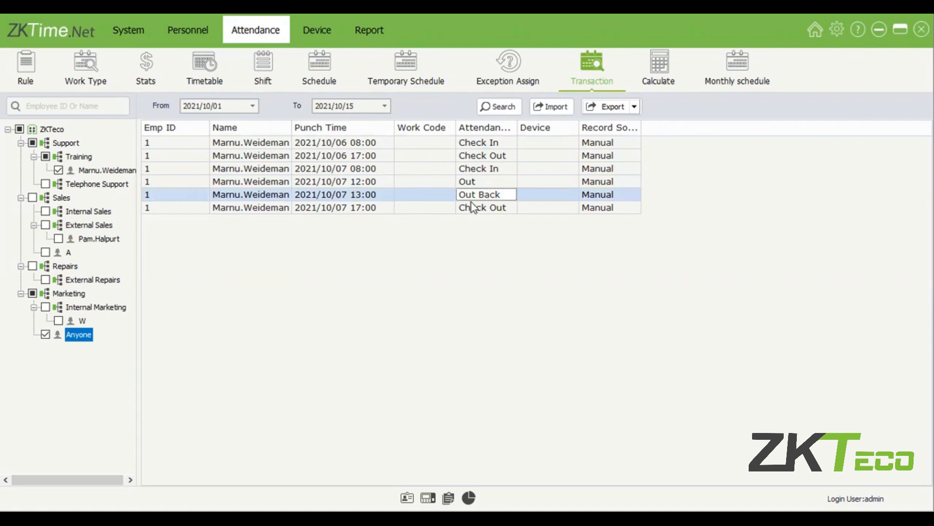
Examine the Training employee's Check Out and Check In punches on 2021/10/07 in the transaction list
{"action": "left_click", "coordinate": [477, 207]}
{"action": "left_click", "coordinate": [478, 170]}
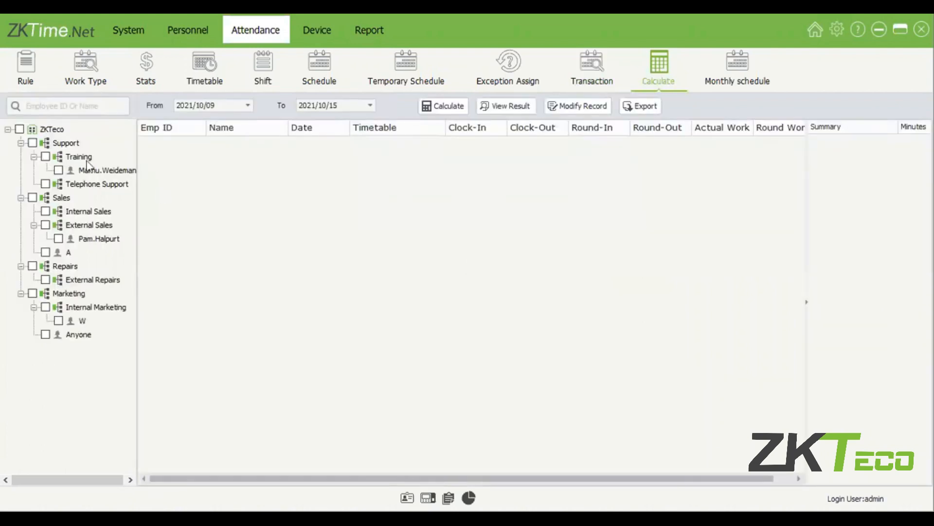
Calculate the Training employee's attendance from 2021/10/01 to 2021/10/15 and examine the result for 6 October
{"action": "left_click", "coordinate": [59, 170]}
{"action": "left_click", "coordinate": [246, 106]}
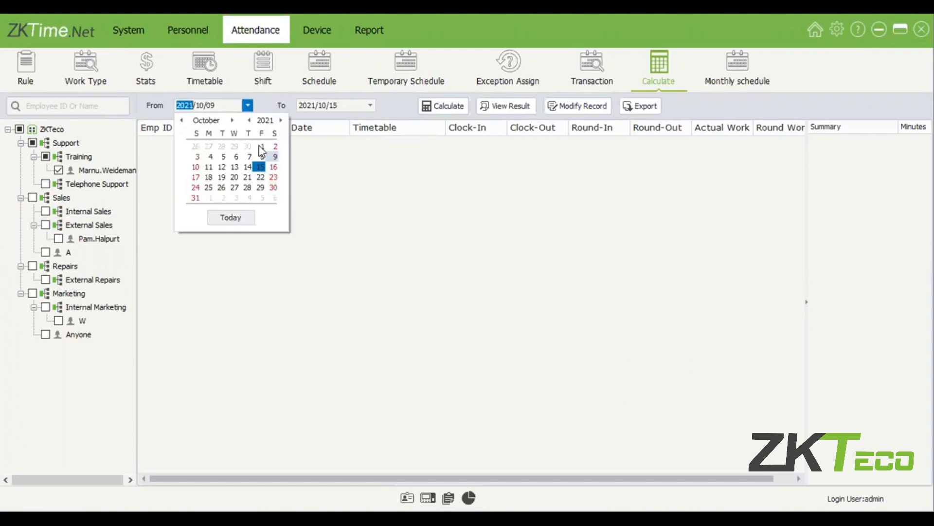
{"action": "left_click", "coordinate": [260, 146]}
{"action": "left_click", "coordinate": [457, 107]}
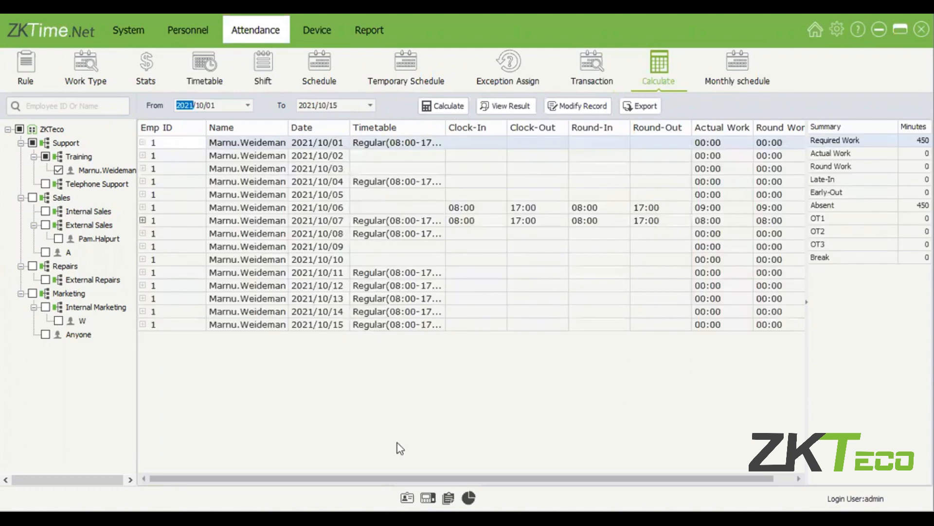
{"action": "left_click_drag", "start_coordinate": [476, 479], "coordinate": [517, 479]}
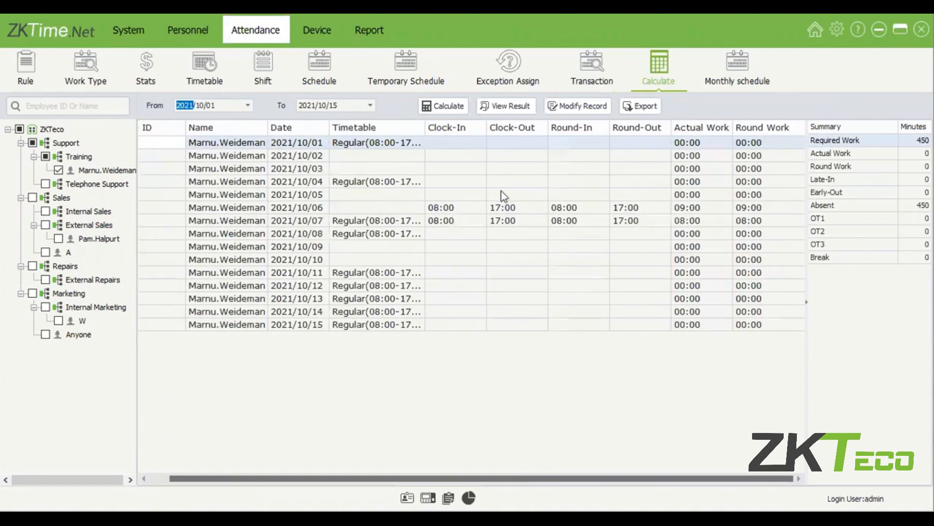
{"action": "left_click", "coordinate": [467, 207]}
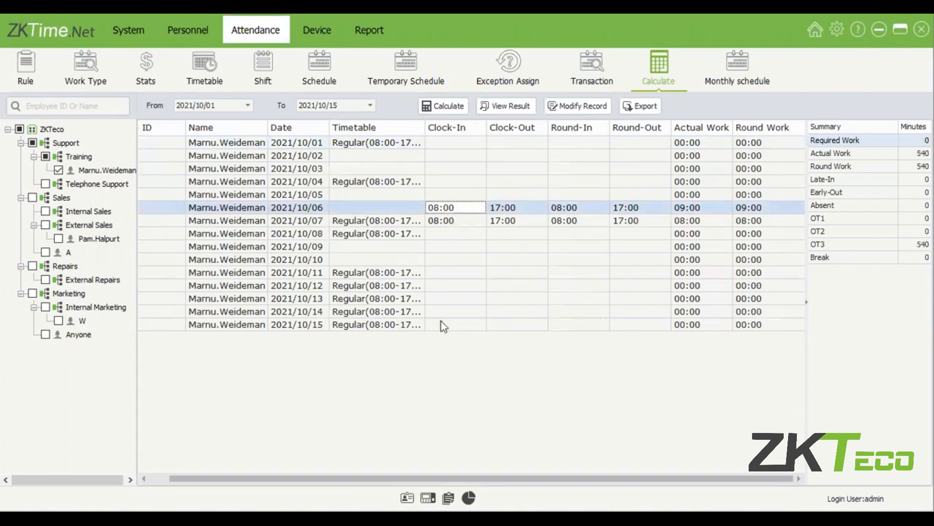
Add a manual Check In punch at 08:00 on 2021/10/14 for the Training employee from the calculated results
{"action": "left_click", "coordinate": [450, 311]}
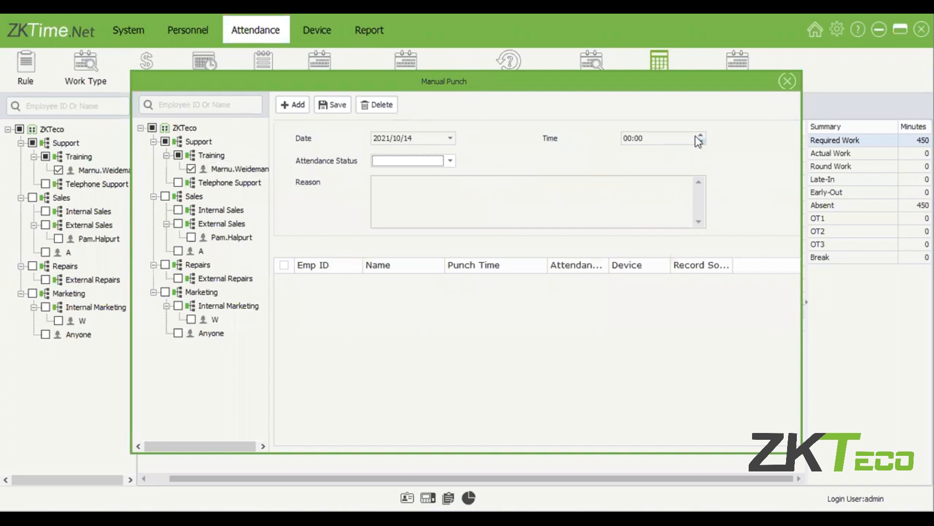
{"action": "left_click", "coordinate": [631, 137]}
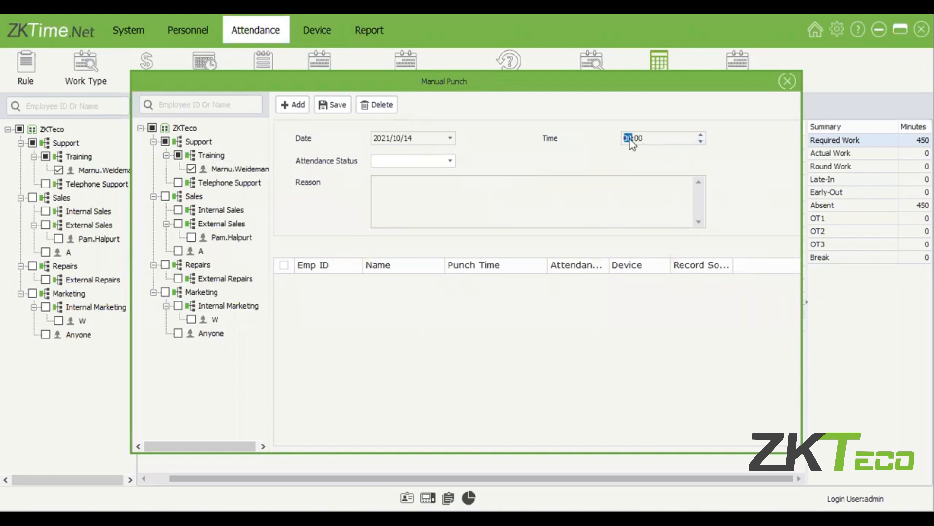
{"action": "type", "text": "8"}
{"action": "left_click", "coordinate": [428, 161]}
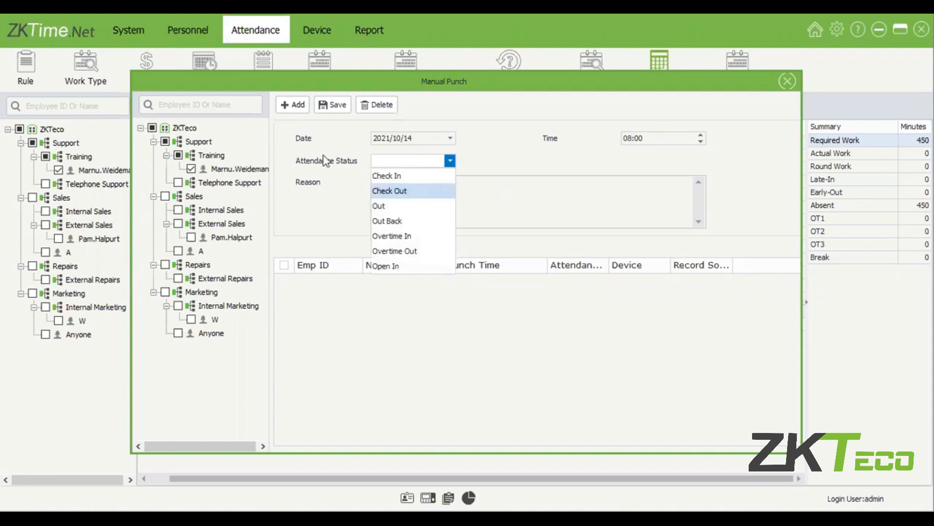
{"action": "left_click", "coordinate": [387, 175]}
{"action": "left_click", "coordinate": [299, 106]}
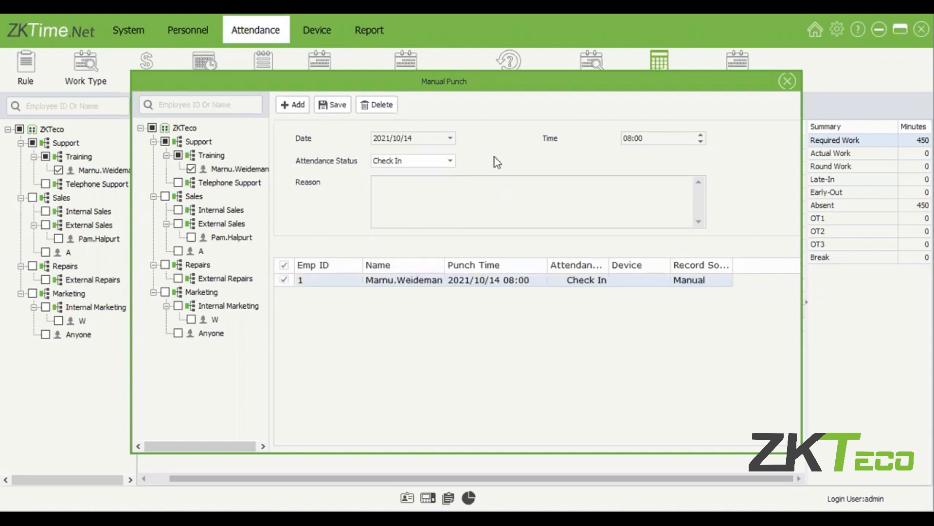
Add a manual Check Out punch at 17:00 on 2021/10/14 for the Training employee and close the manual punch window
{"action": "left_click", "coordinate": [451, 161]}
{"action": "left_click", "coordinate": [430, 192]}
{"action": "left_click", "coordinate": [623, 139]}
{"action": "type", "text": "17"}
{"action": "left_click", "coordinate": [336, 105]}
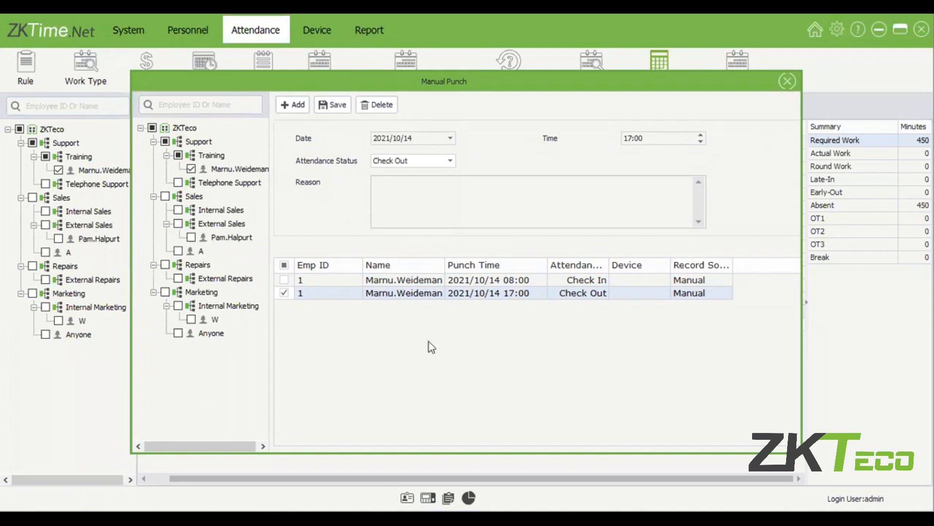
{"action": "left_click", "coordinate": [787, 81]}
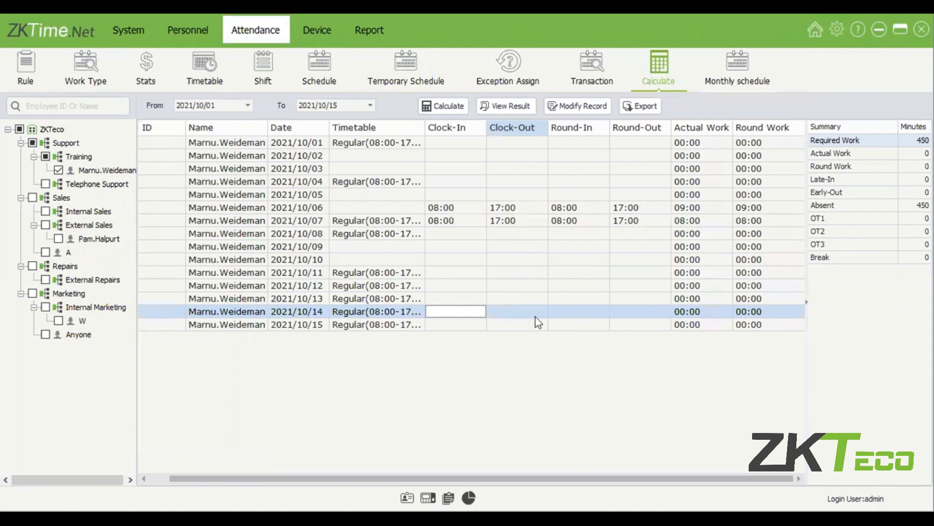
Examine the clock and rounded times calculated for 2021/10/14, along with the Required Work and Actual Work minutes
{"action": "left_click", "coordinate": [560, 314]}
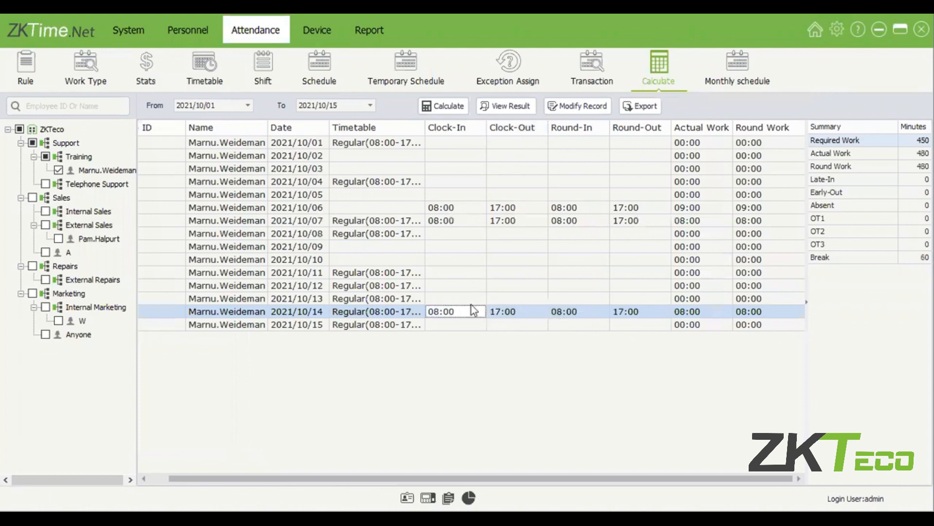
{"action": "left_click", "coordinate": [497, 311]}
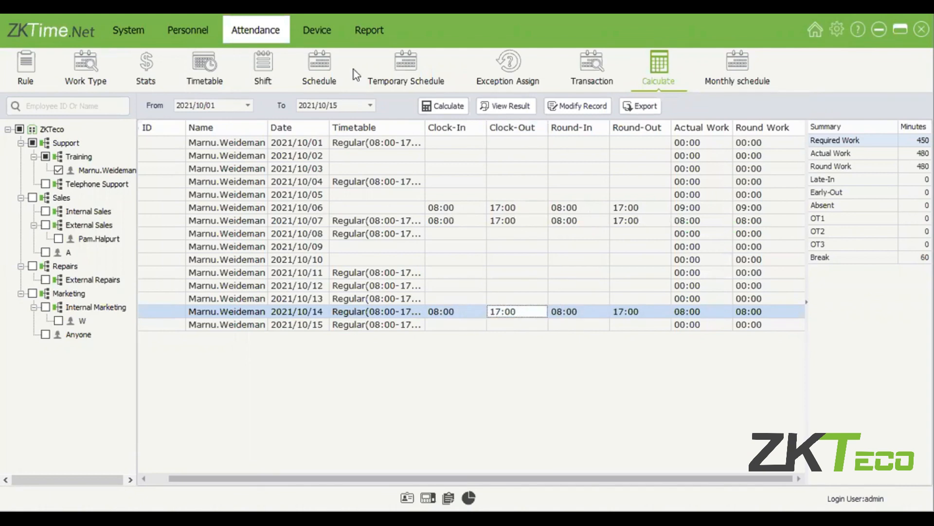
{"action": "left_click", "coordinate": [459, 299]}
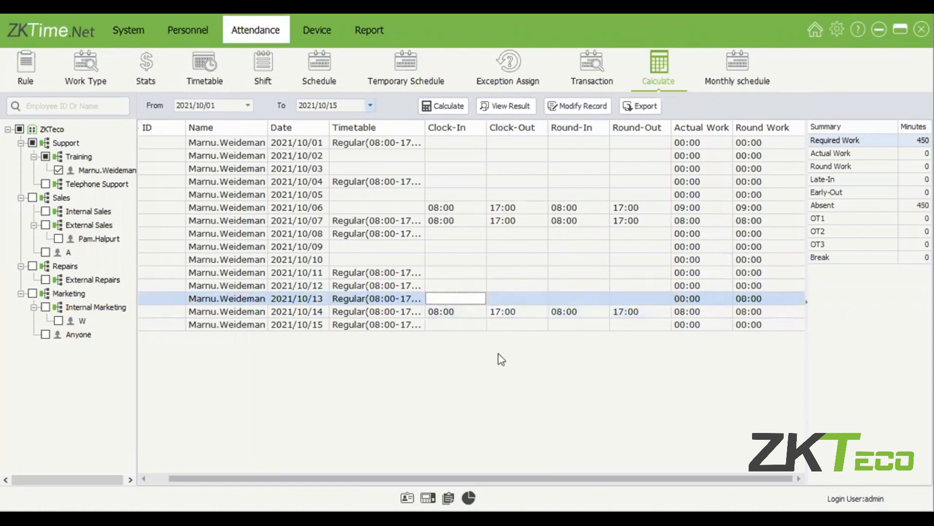
{"action": "left_click", "coordinate": [644, 310]}
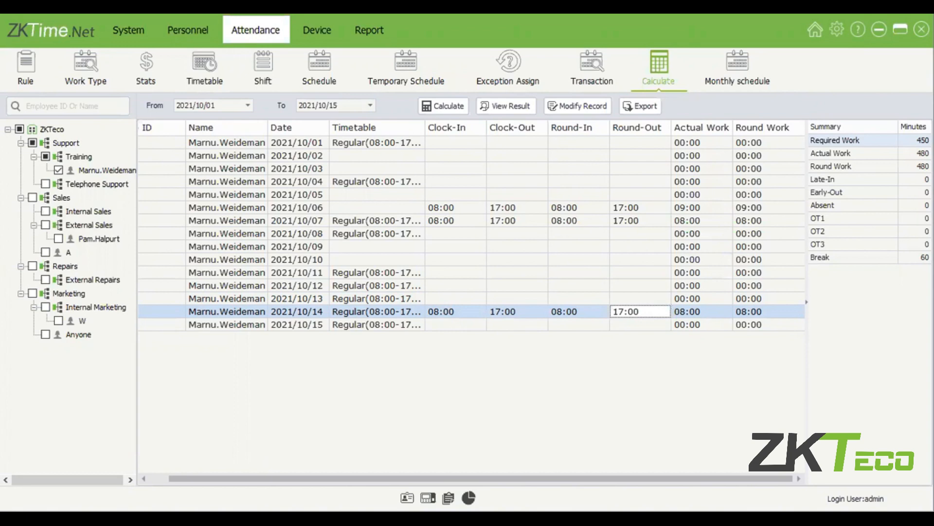
{"action": "left_click", "coordinate": [915, 140]}
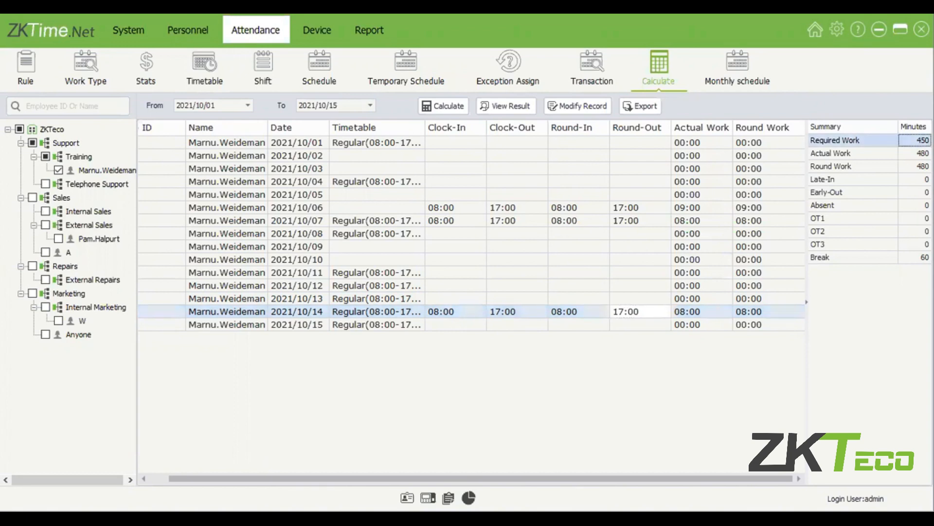
{"action": "left_click", "coordinate": [915, 154]}
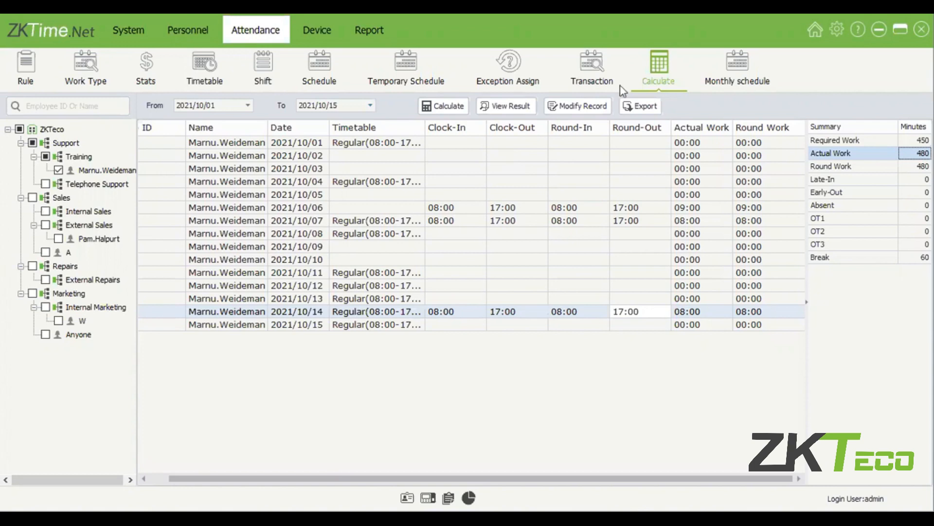
View the Training employee's monthly schedule for October 2021 and examine the mid-month workdays and weekend days
{"action": "left_click", "coordinate": [717, 83]}
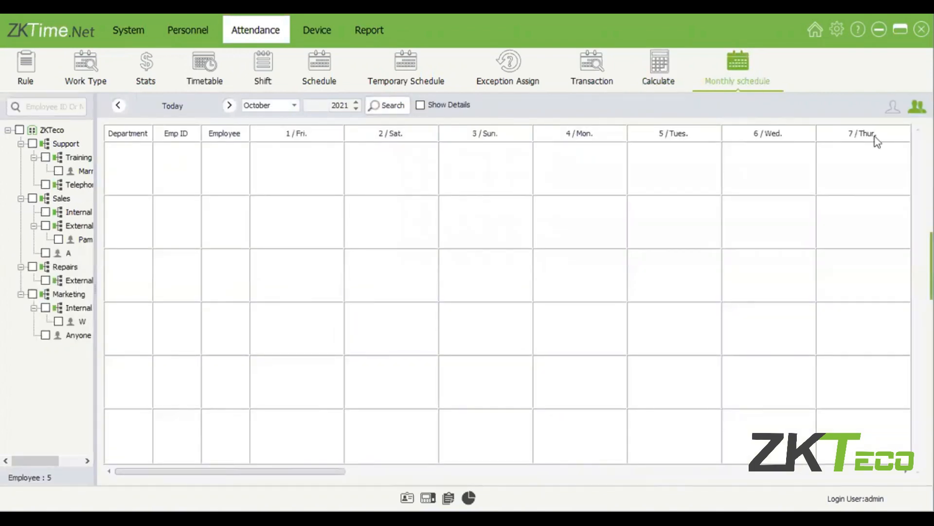
{"action": "left_click", "coordinate": [58, 171]}
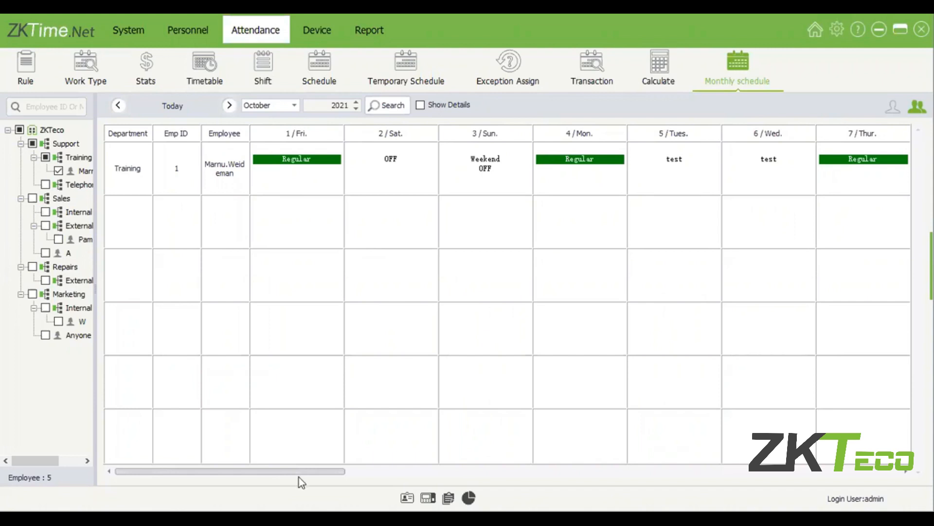
{"action": "left_click_drag", "start_coordinate": [298, 476], "coordinate": [309, 477]}
{"action": "left_click_drag", "start_coordinate": [377, 482], "coordinate": [545, 475]}
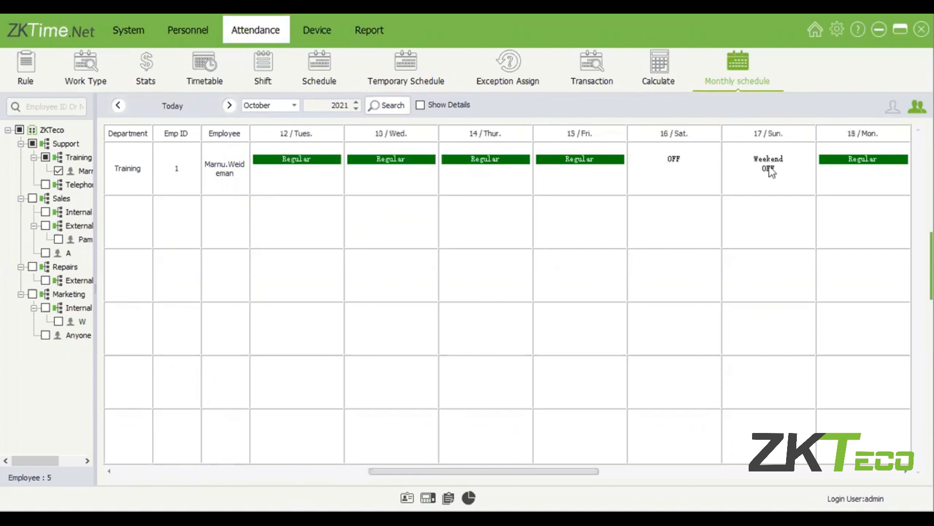
{"action": "mouse_move", "coordinate": [771, 171]}
{"action": "mouse_move", "coordinate": [679, 163]}
Show the Training employee's October 2021 schedule in the single-employee calendar view
{"action": "left_click", "coordinate": [890, 109]}
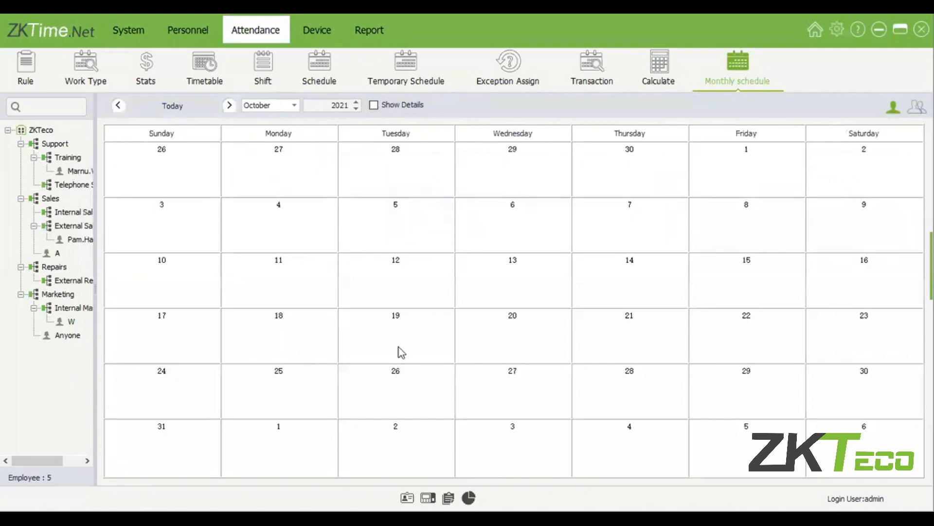
{"action": "left_click", "coordinate": [80, 171]}
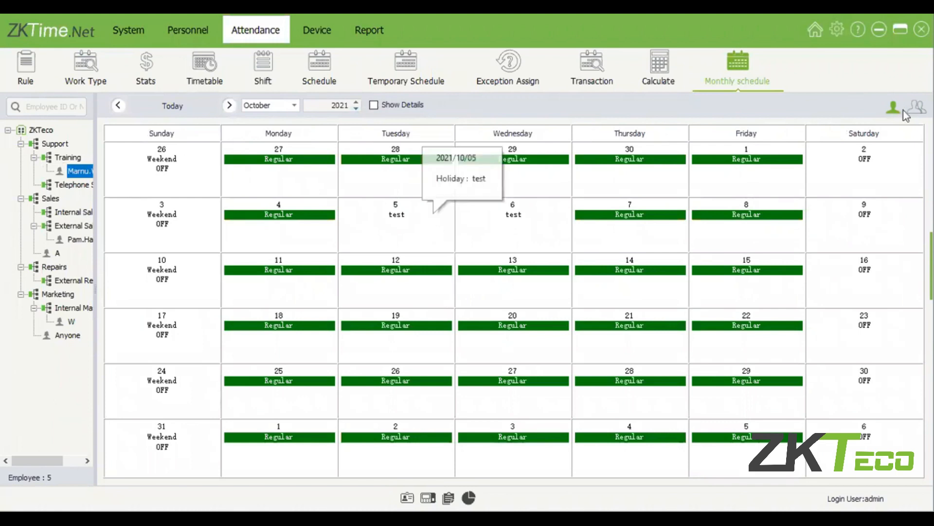
Search the October 2021 schedules of the Training and External Sales employees together in the multi-employee view, and return to the single-employee calendar
{"action": "left_click", "coordinate": [918, 106]}
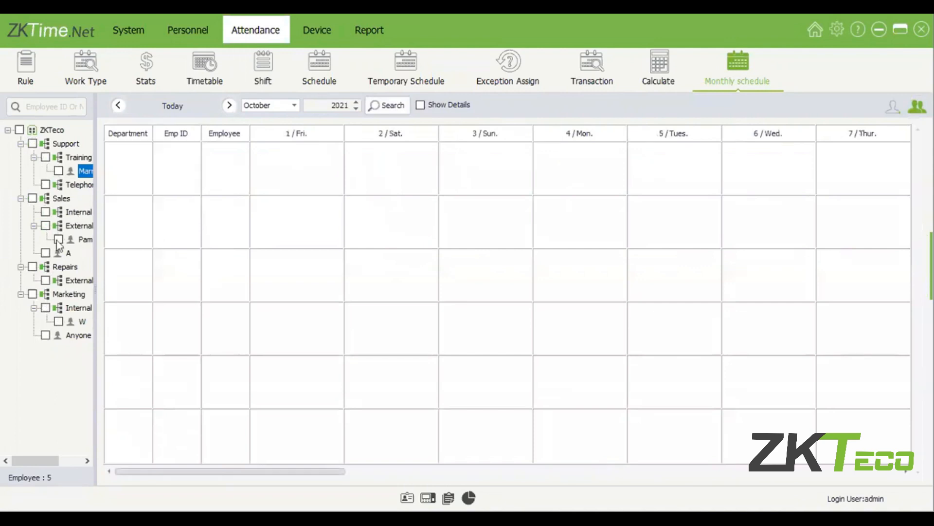
{"action": "left_click", "coordinate": [58, 171]}
{"action": "left_click", "coordinate": [58, 239]}
{"action": "left_click", "coordinate": [371, 108]}
{"action": "left_click", "coordinate": [893, 107]}
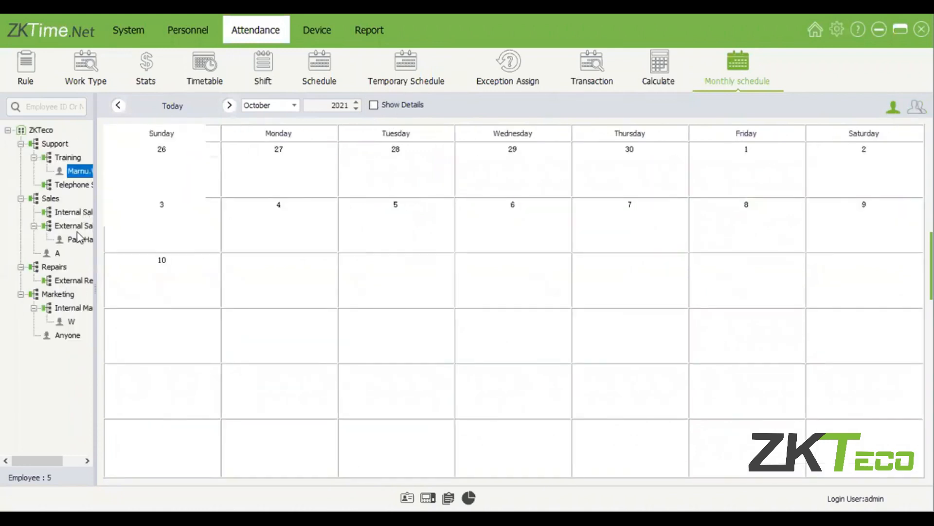